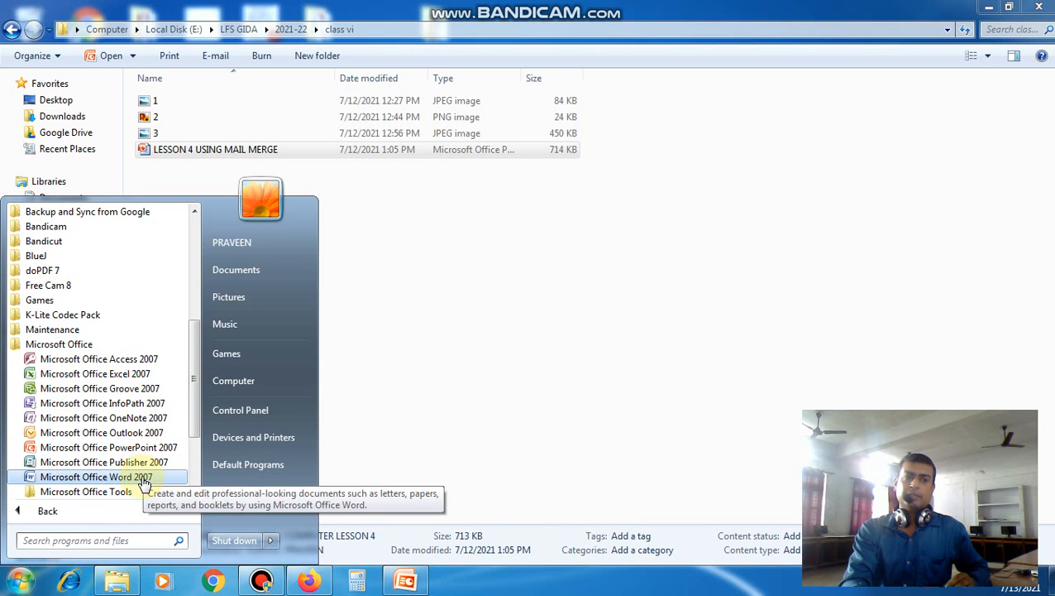
Switch to Microsoft Office Word 2007 and start a mail merge of the Letters type in the blank document.
click(96, 478)
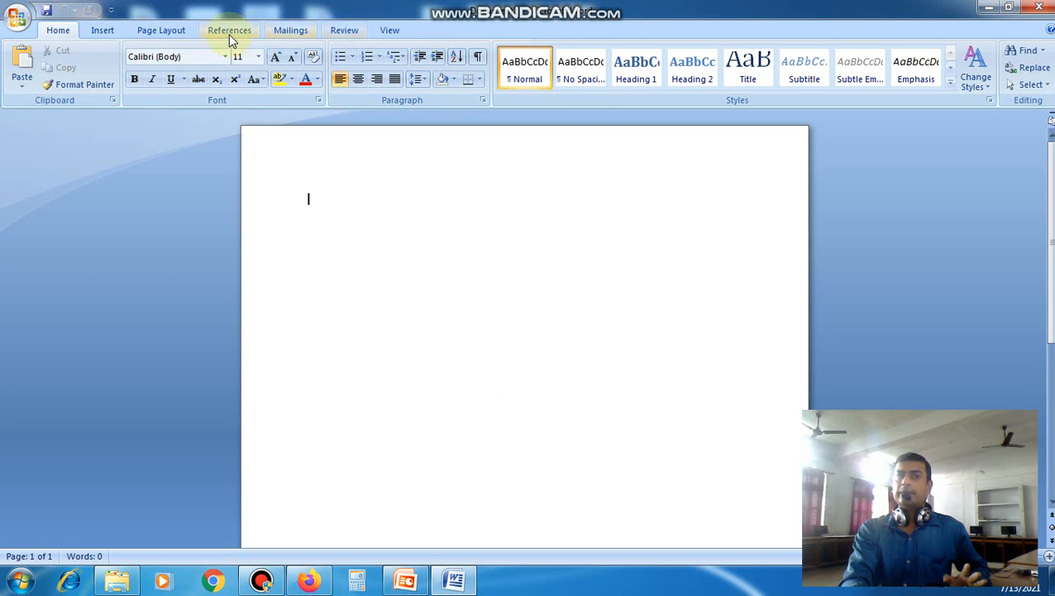
click(290, 30)
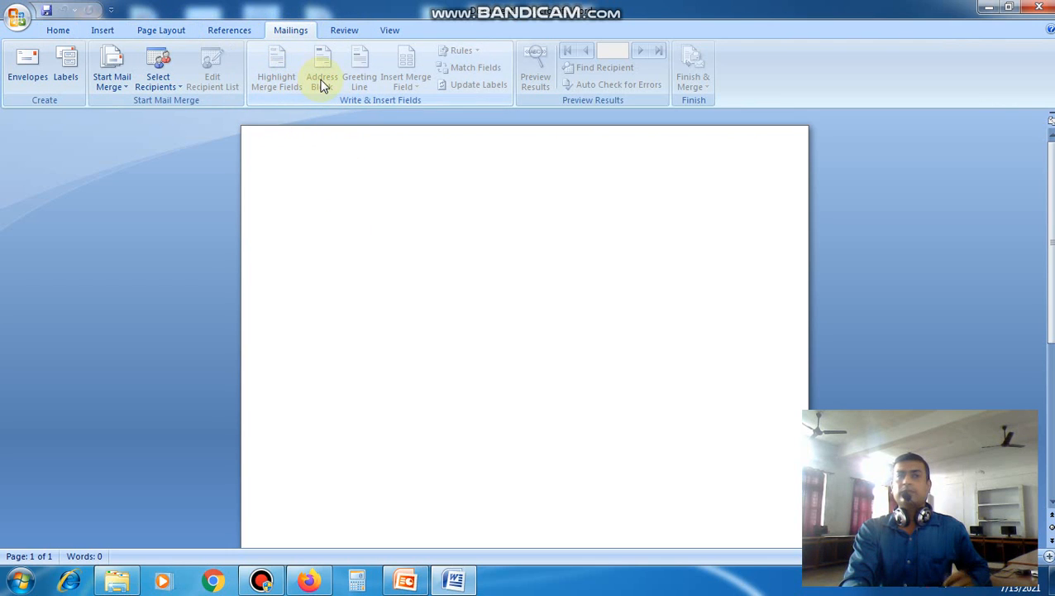
click(123, 85)
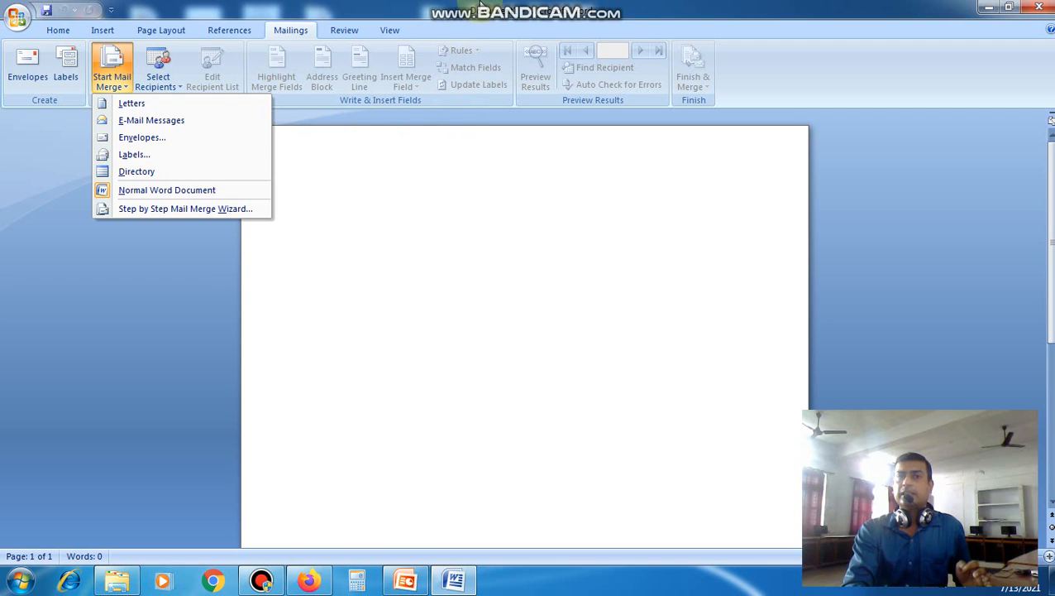
mouse_move(474, 3)
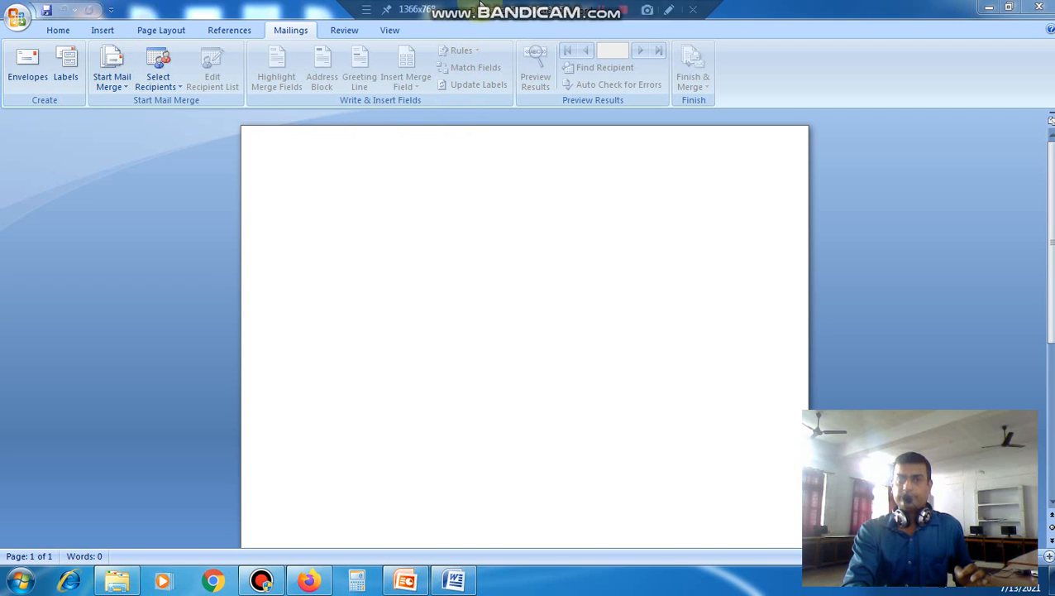
click(626, 13)
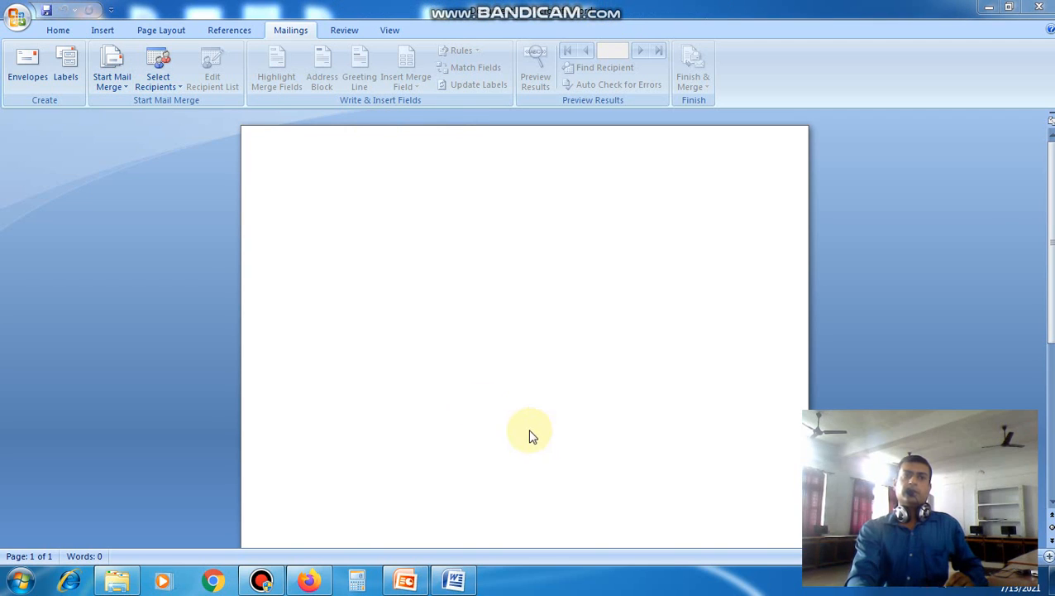
click(122, 87)
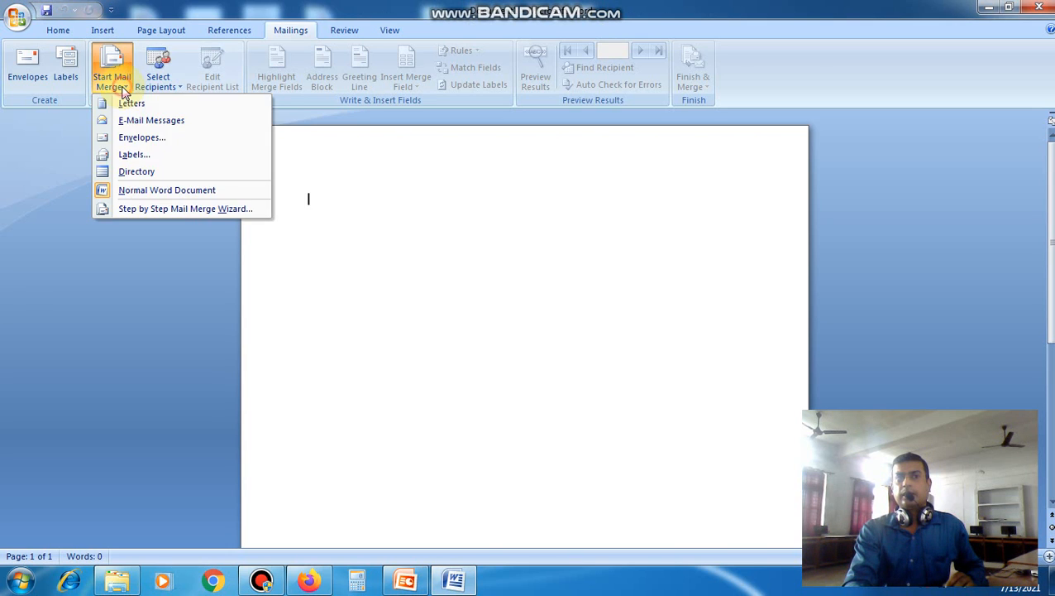
click(149, 107)
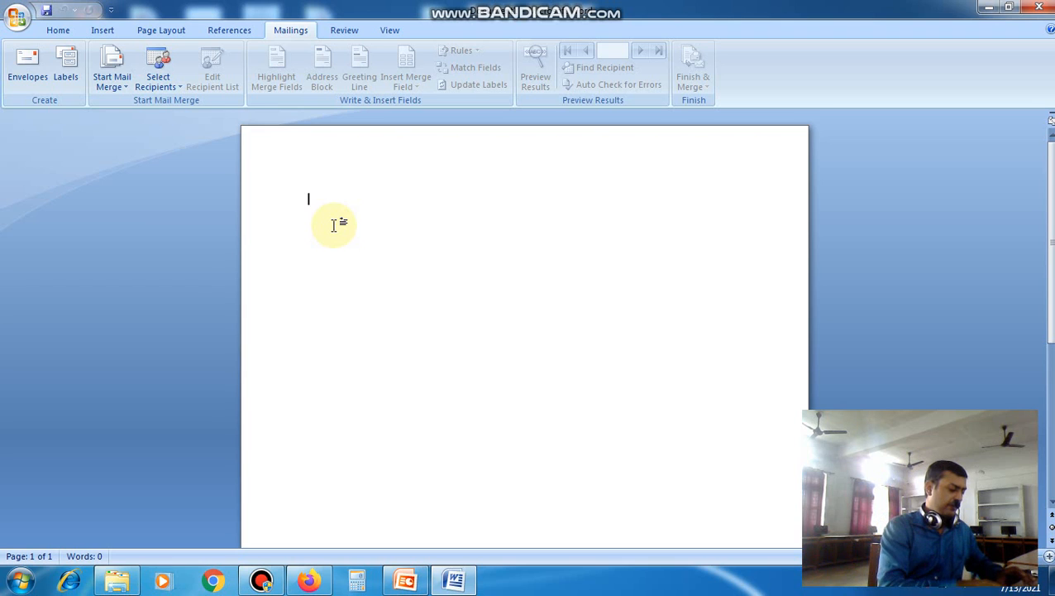
Write the letter on three lines: "Dear friend,", "I want to invite you in party today evening." and "Plz come.".
text(d,)
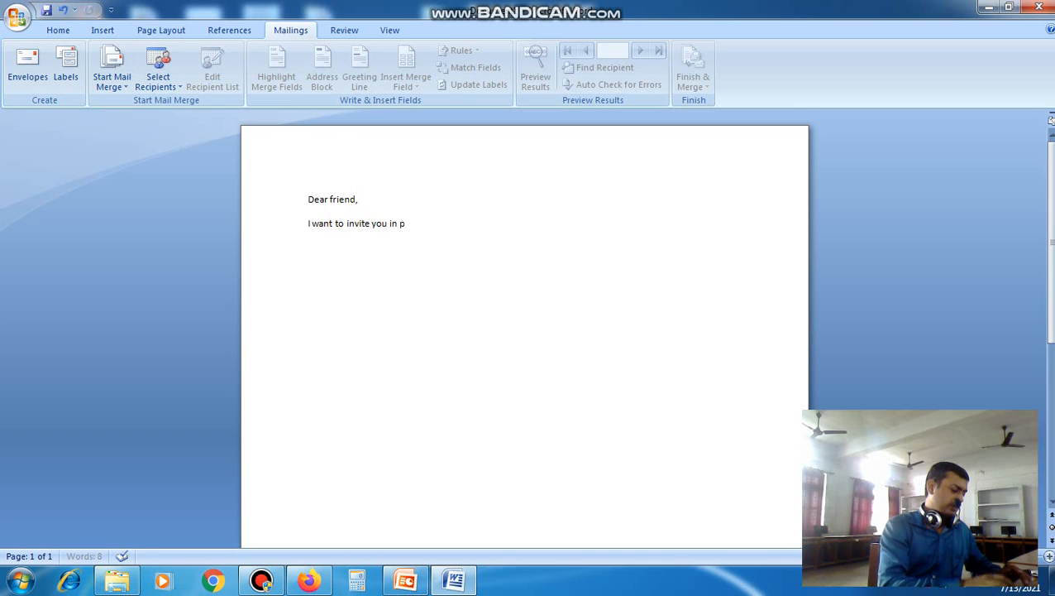
text(rty today evening.)
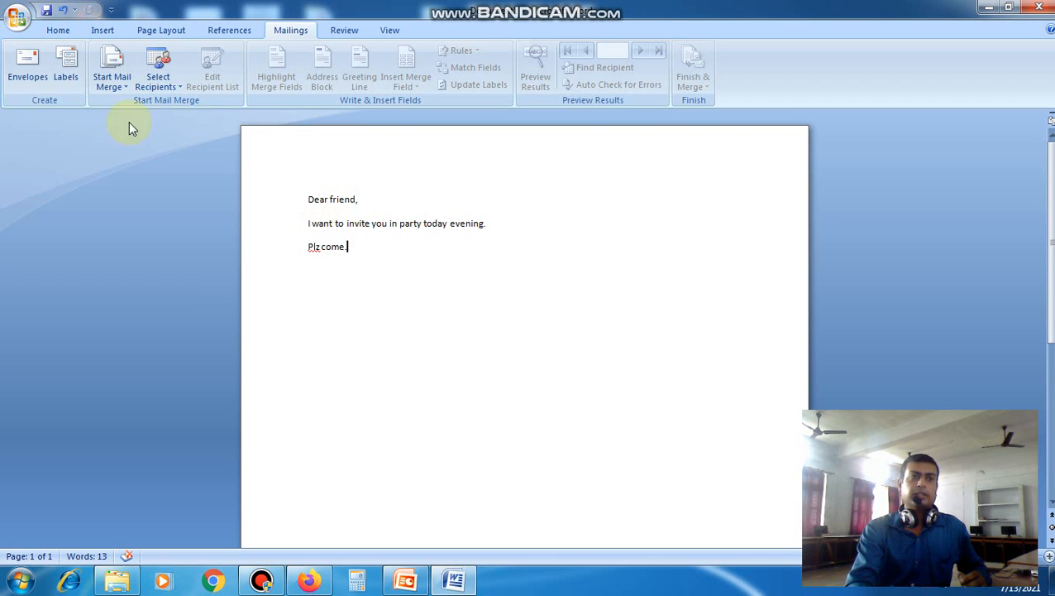
Create a new recipient list for the merge and look through its default columns.
click(172, 84)
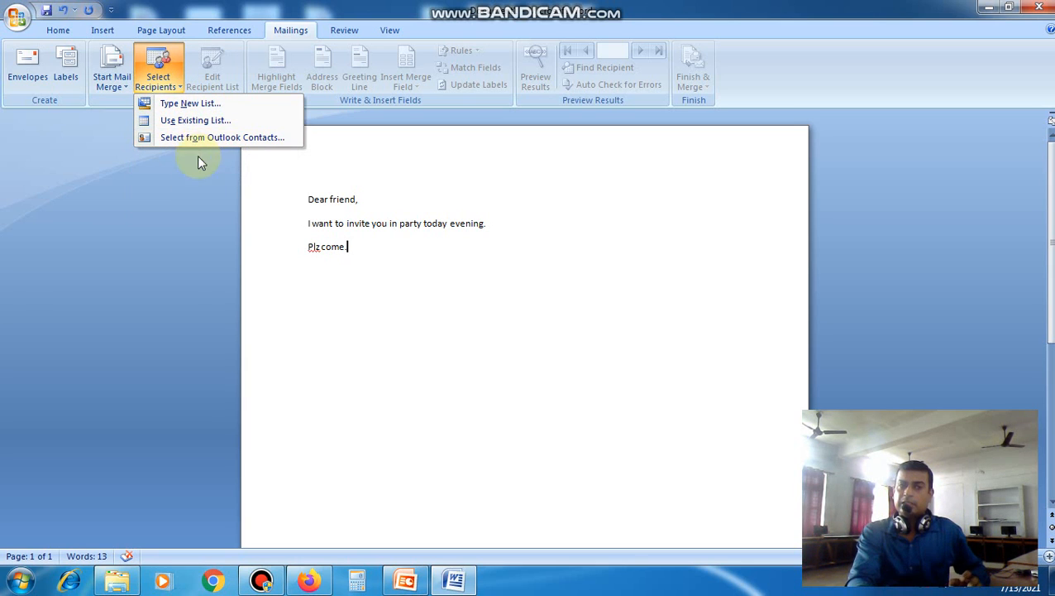
click(206, 107)
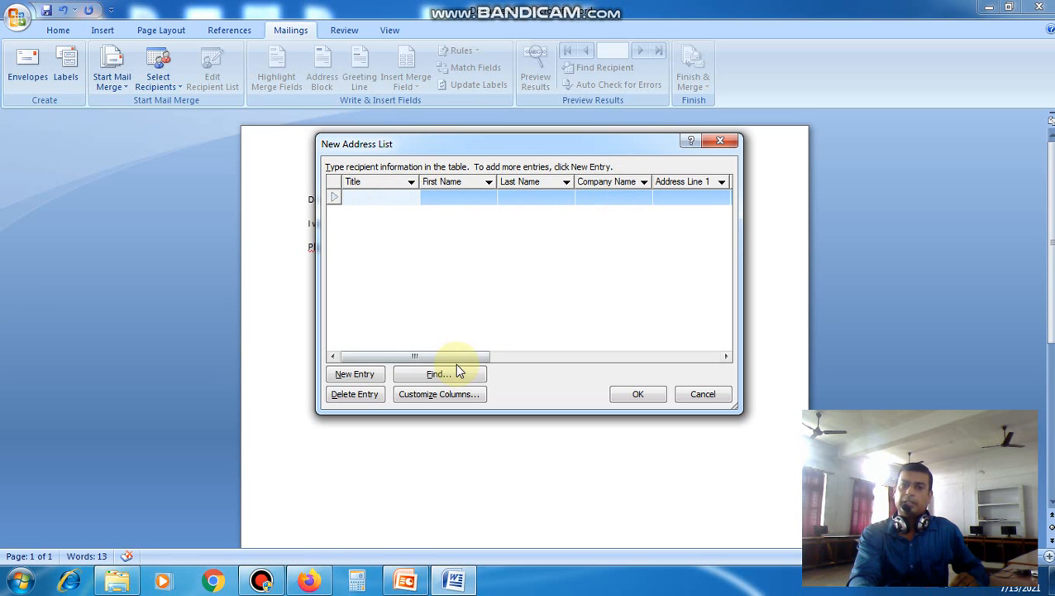
drag(459, 357, 611, 358)
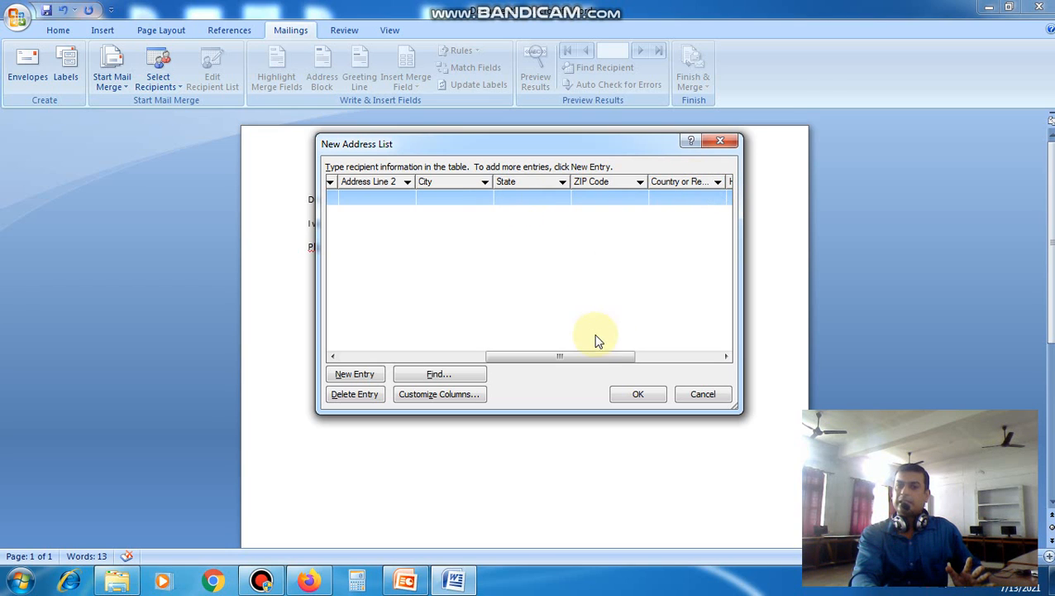
drag(586, 358, 415, 364)
Customize the address list columns by deleting the E-mail Address, Work Phone, Home Phone, Country or Region and ZIP Code fields.
click(439, 394)
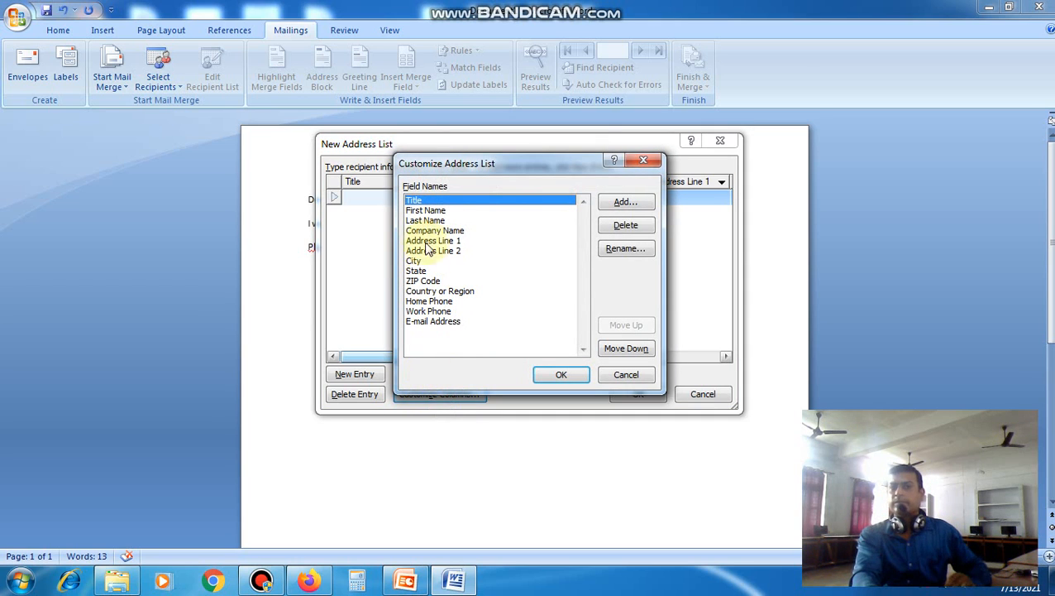
click(459, 323)
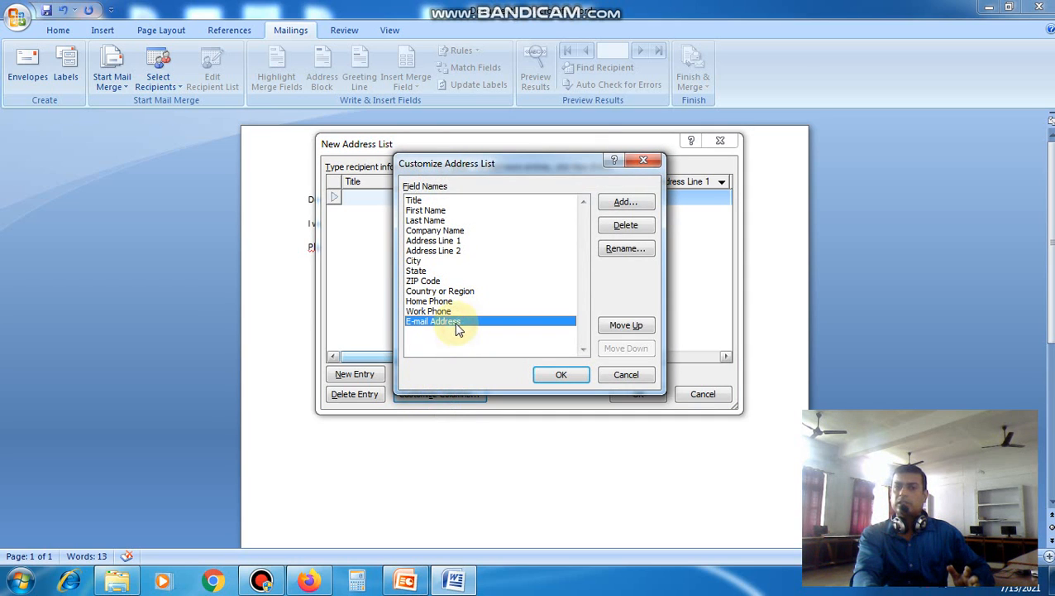
click(626, 226)
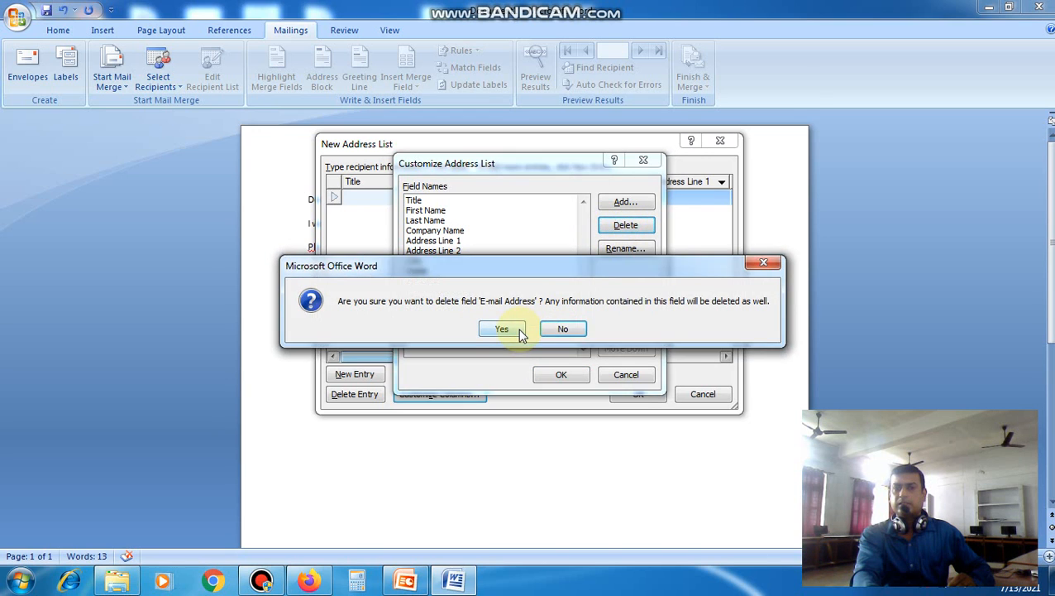
click(506, 331)
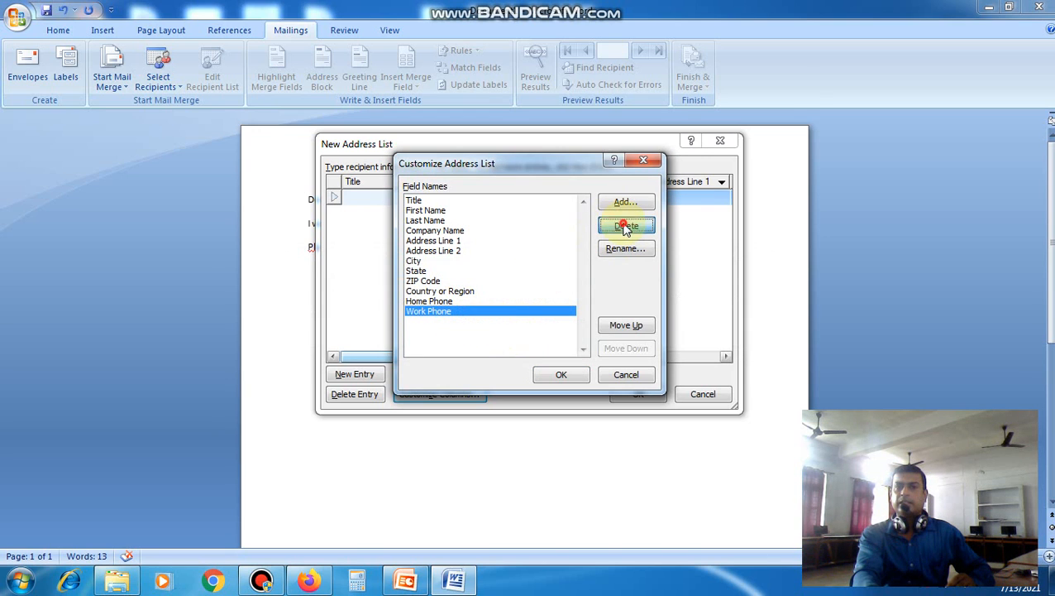
click(618, 226)
click(502, 328)
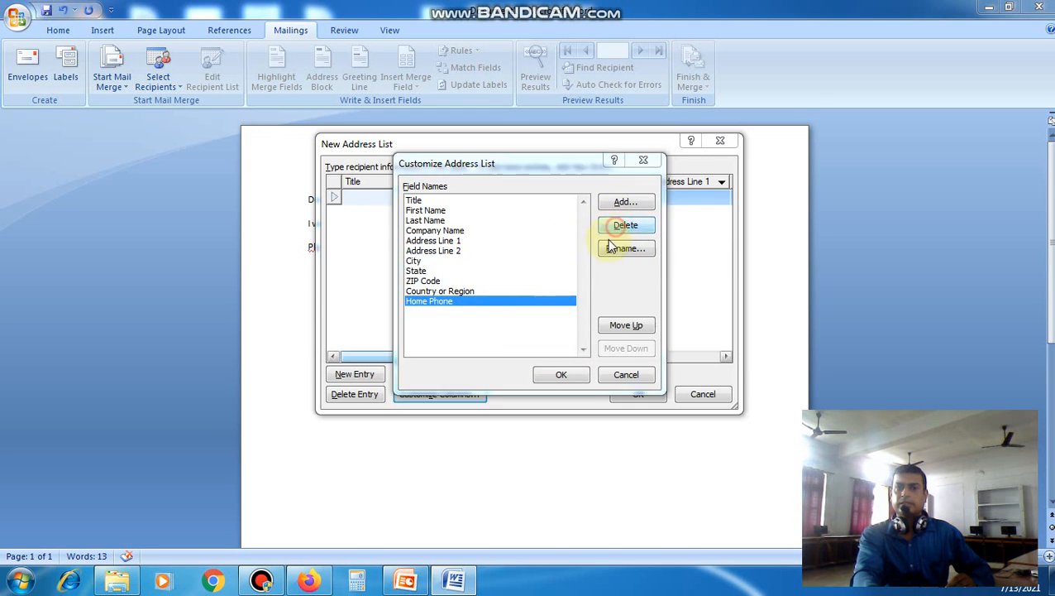
click(626, 226)
click(502, 329)
click(618, 226)
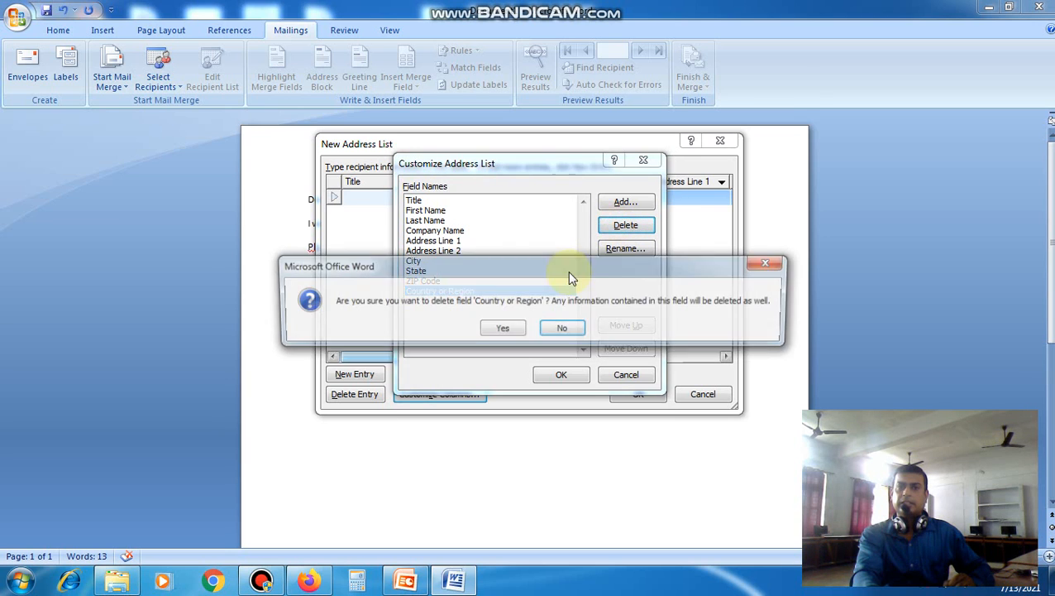
click(508, 329)
click(618, 227)
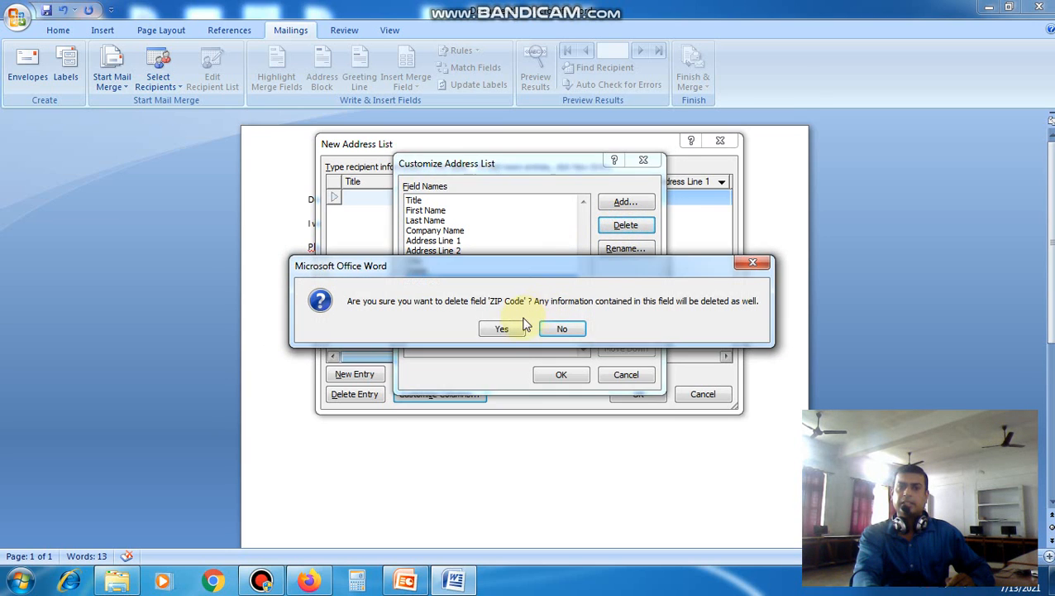
click(504, 328)
Delete the State, City, Address Line 2, Address Line 1, Company Name and Last Name fields from the address list.
click(618, 227)
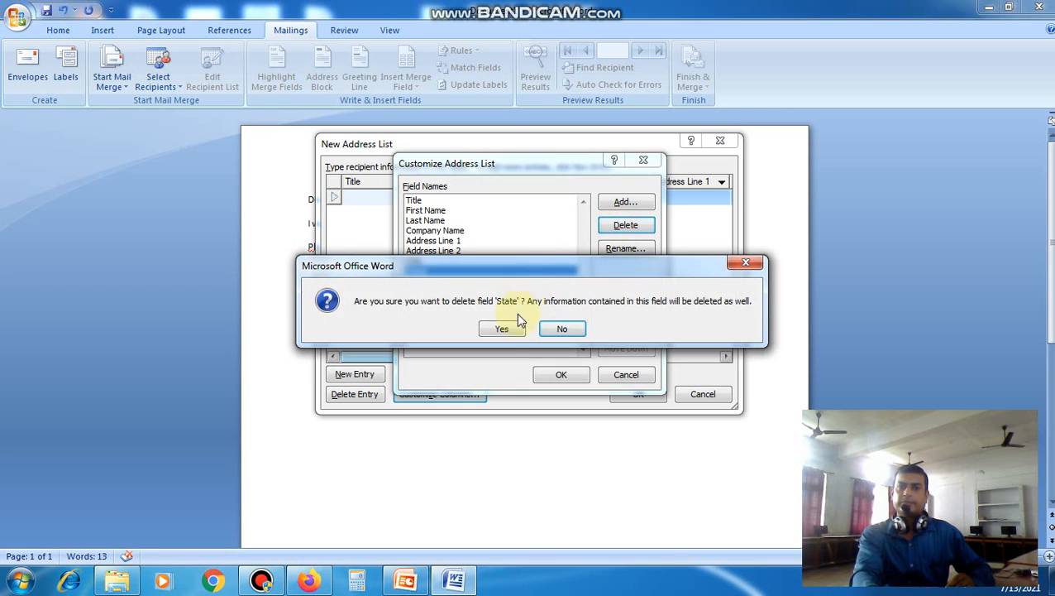
click(518, 328)
click(620, 225)
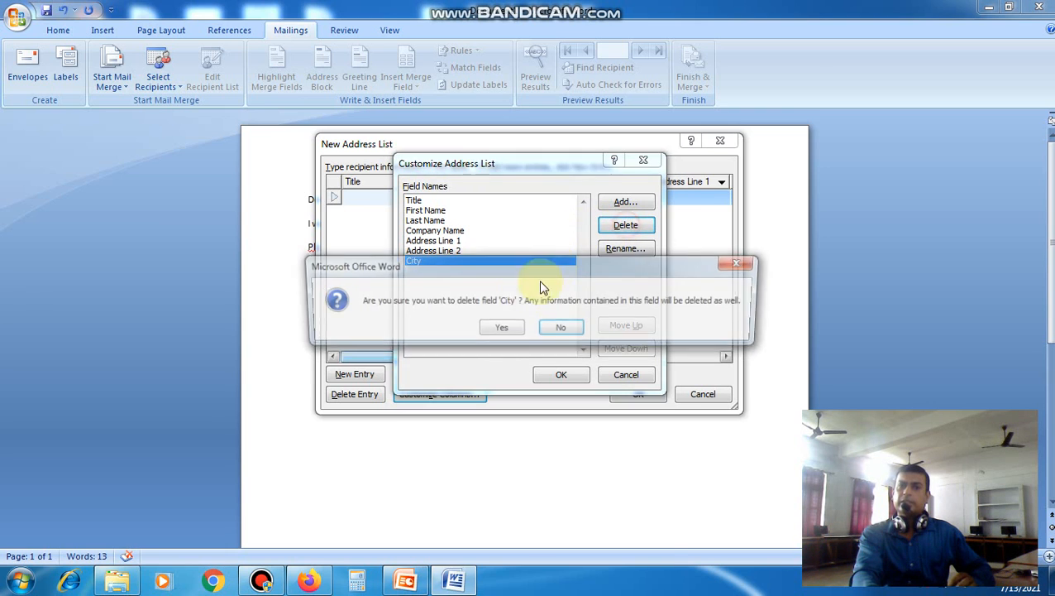
click(501, 329)
click(624, 225)
click(498, 328)
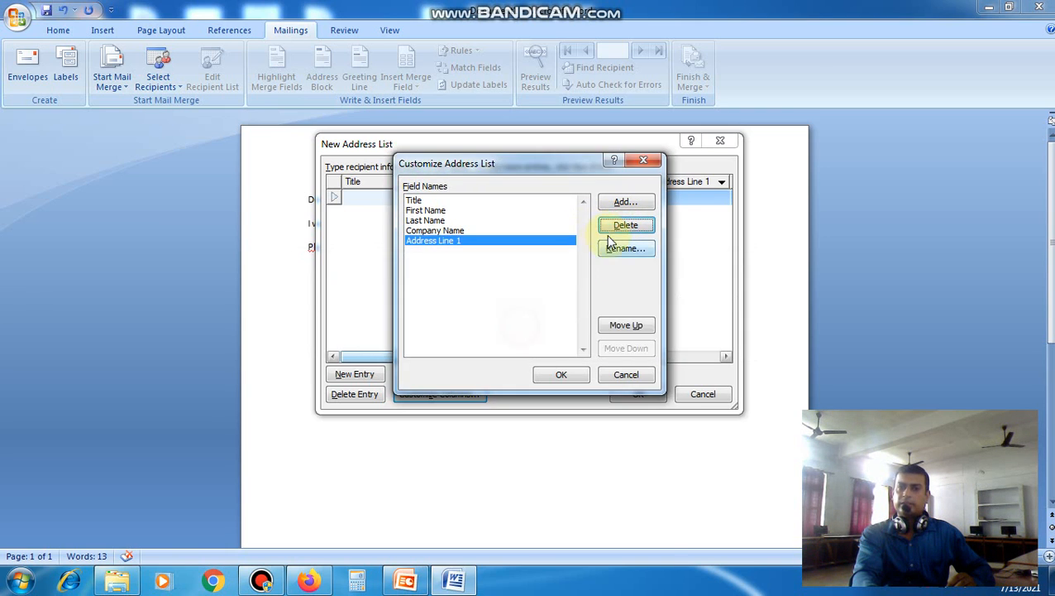
click(620, 227)
click(500, 329)
click(622, 226)
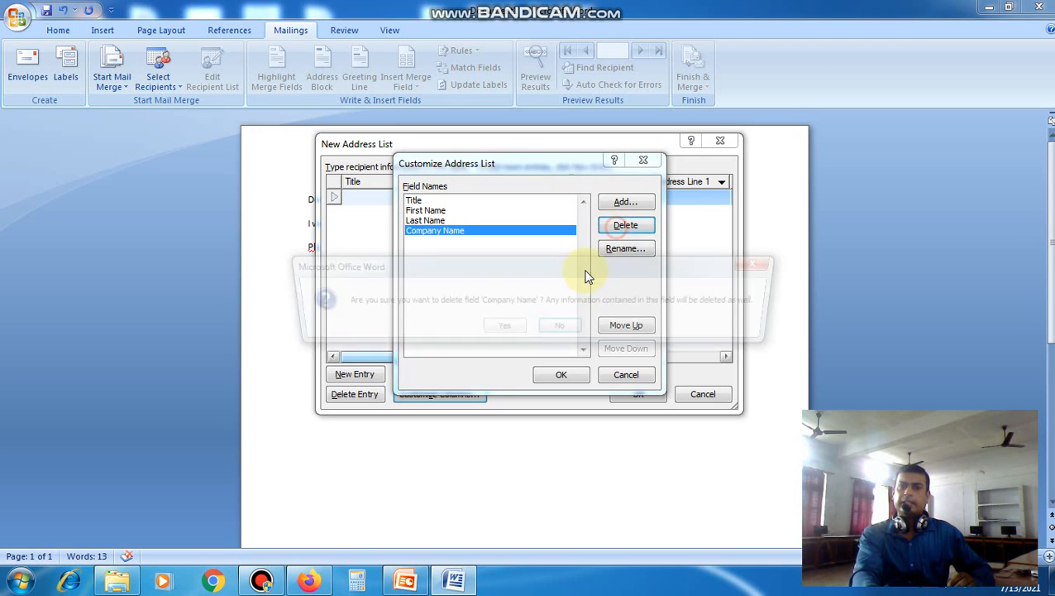
click(513, 329)
click(619, 227)
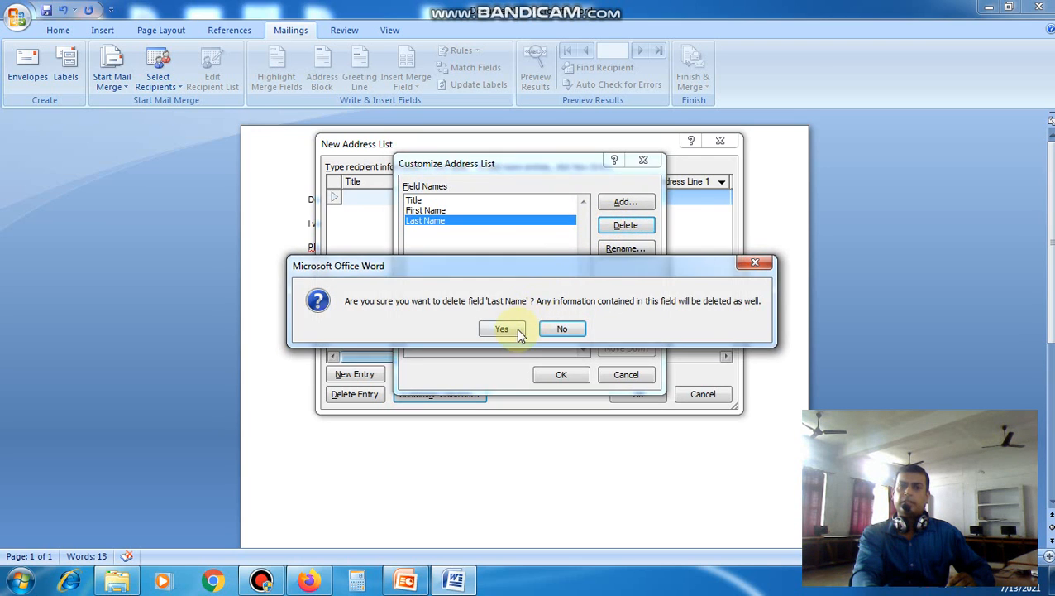
click(502, 329)
click(473, 250)
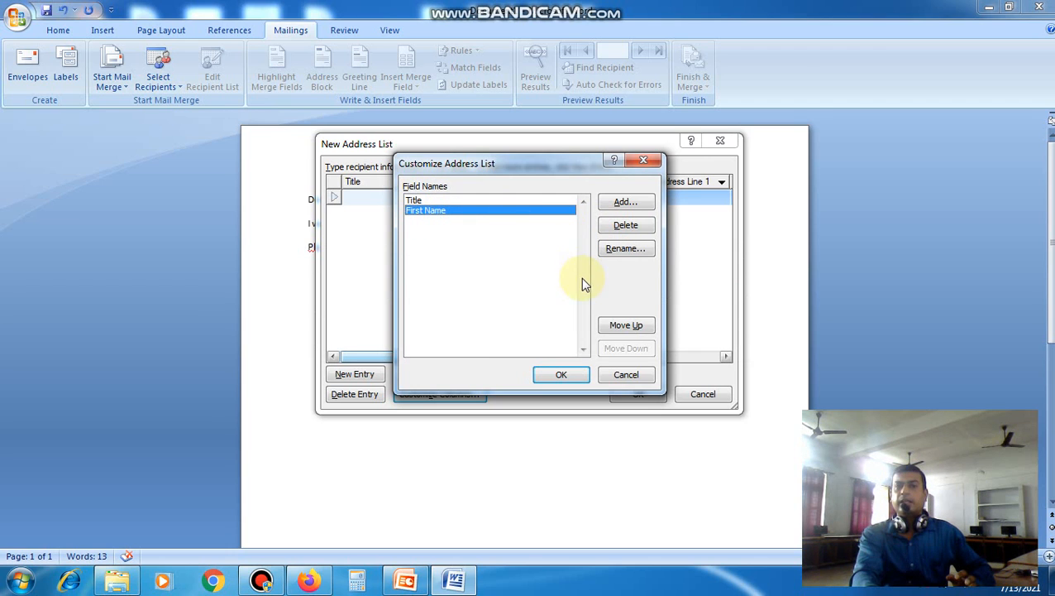
Add two fields named "class" and "address" after First Name and apply the customized columns.
click(627, 203)
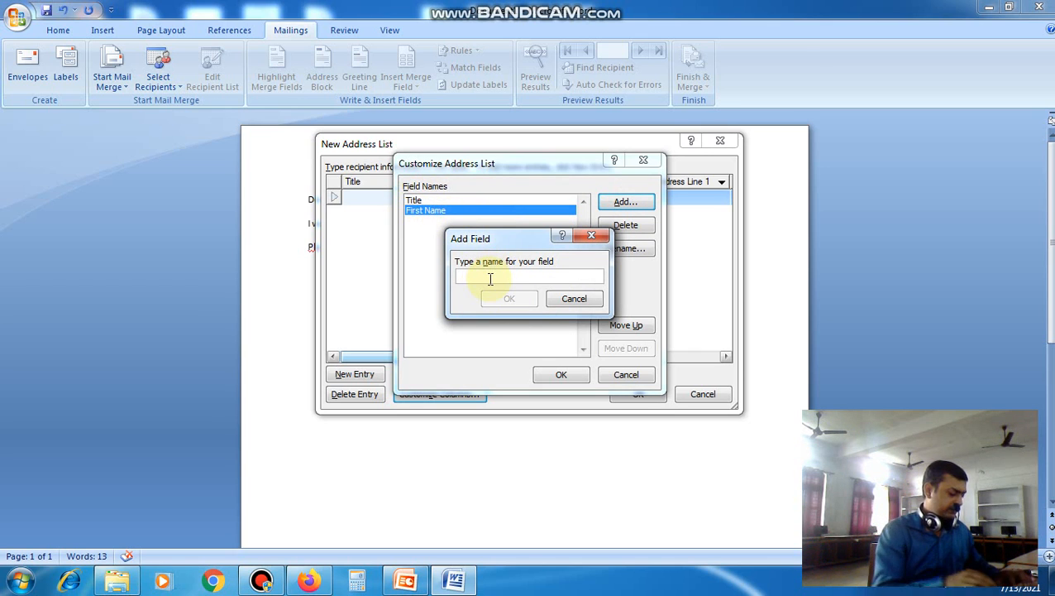
text(d)
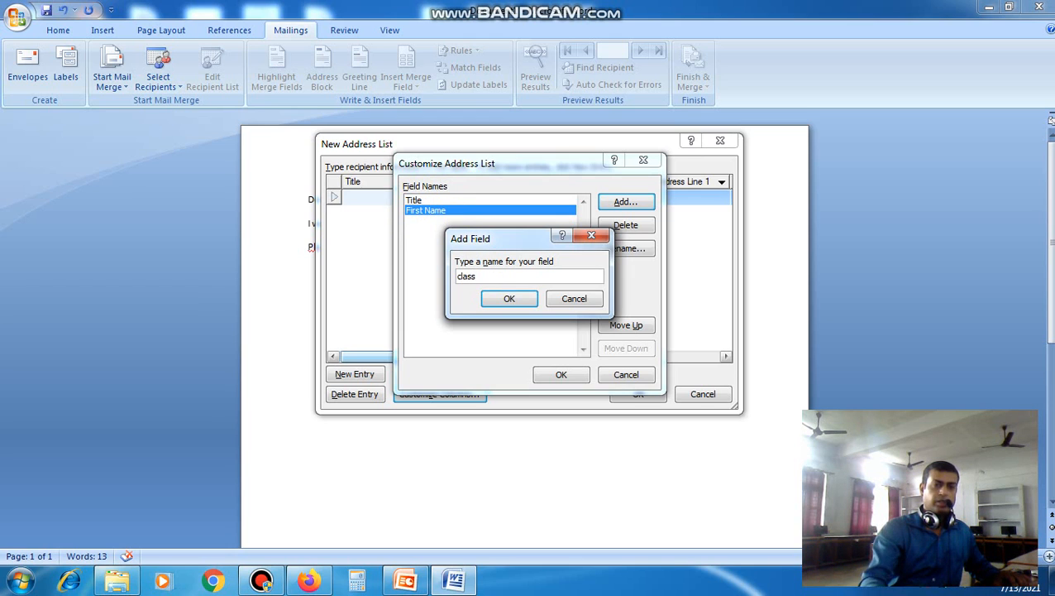
text(lass)
key(Return)
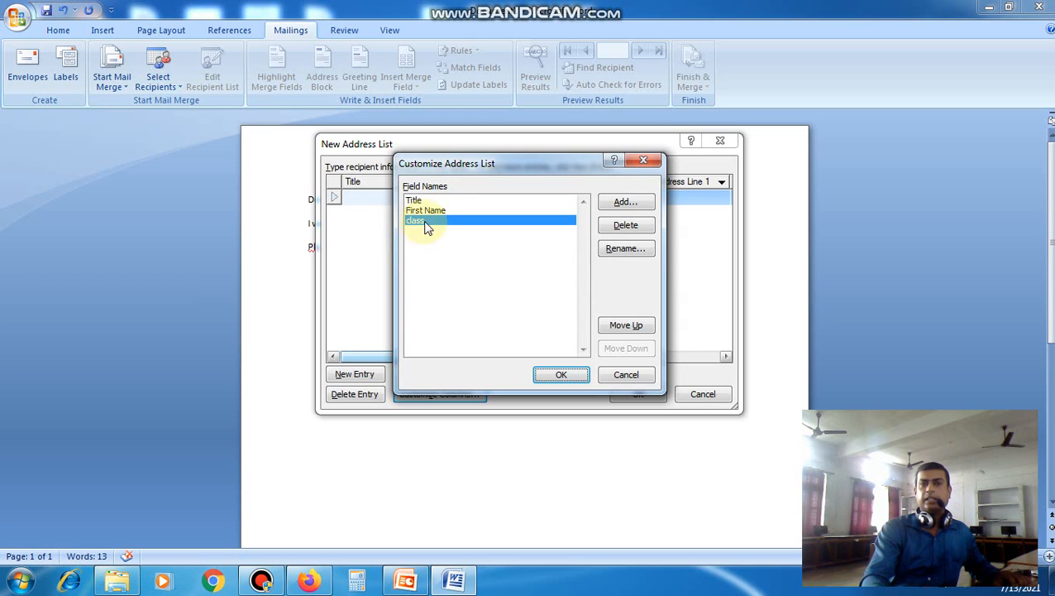
click(626, 202)
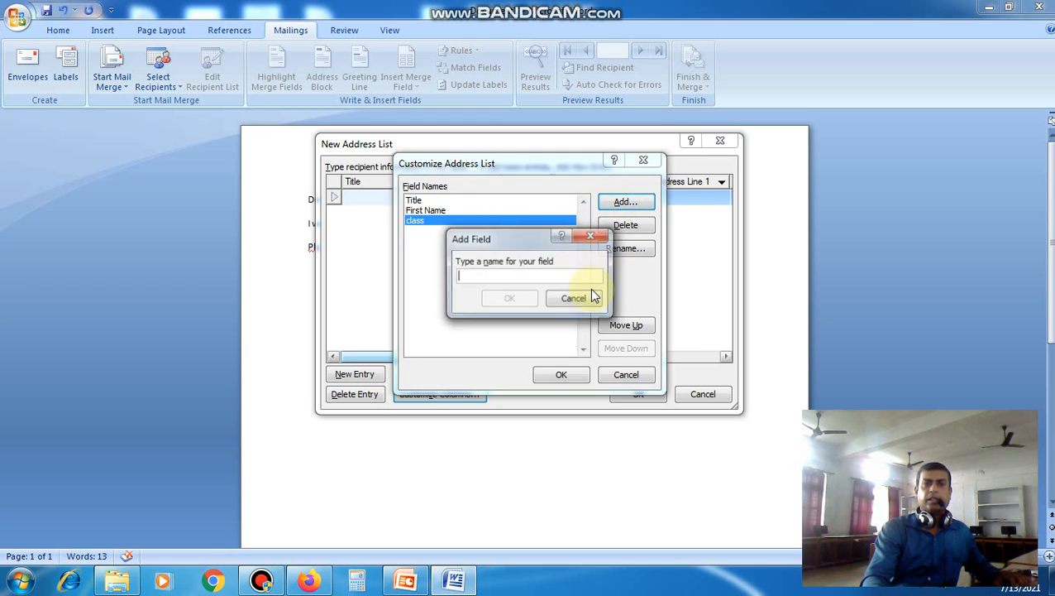
text(address)
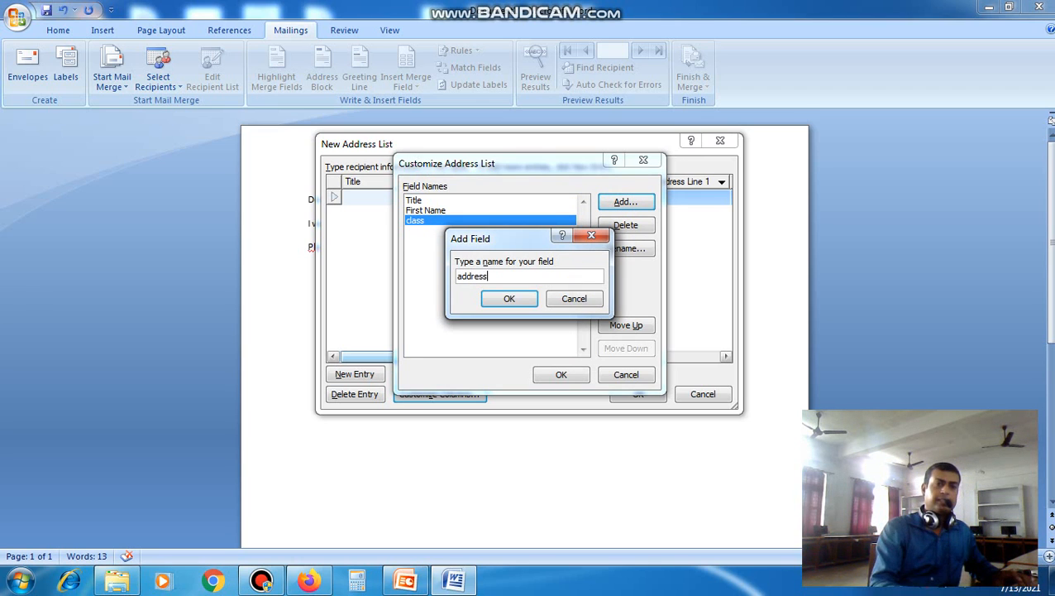
key(Return)
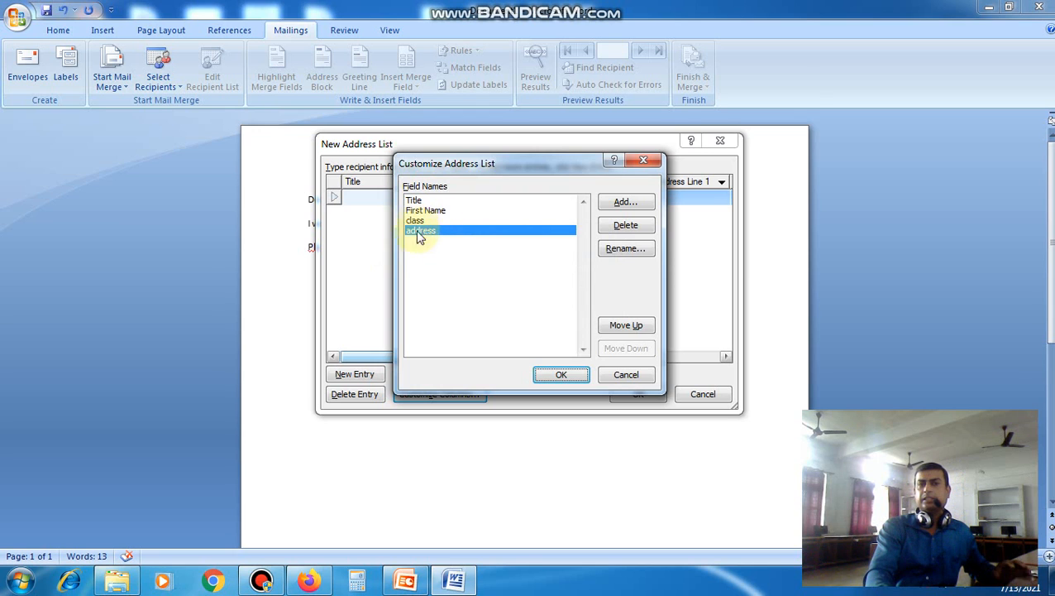
click(560, 375)
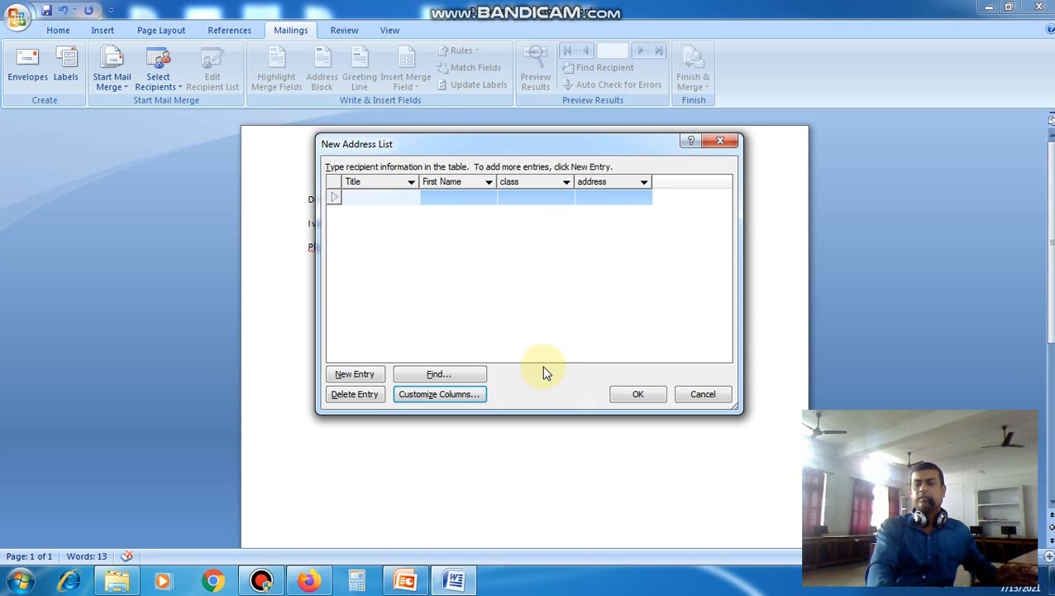
Finish the customized address list and save it as "one" in the Documents library.
click(639, 395)
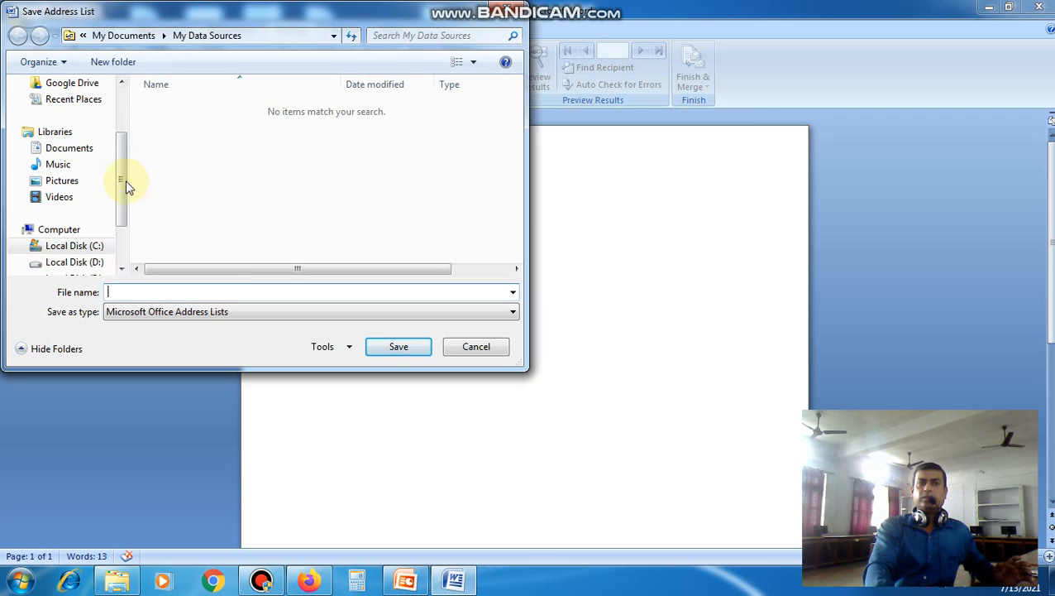
drag(126, 179, 102, 125)
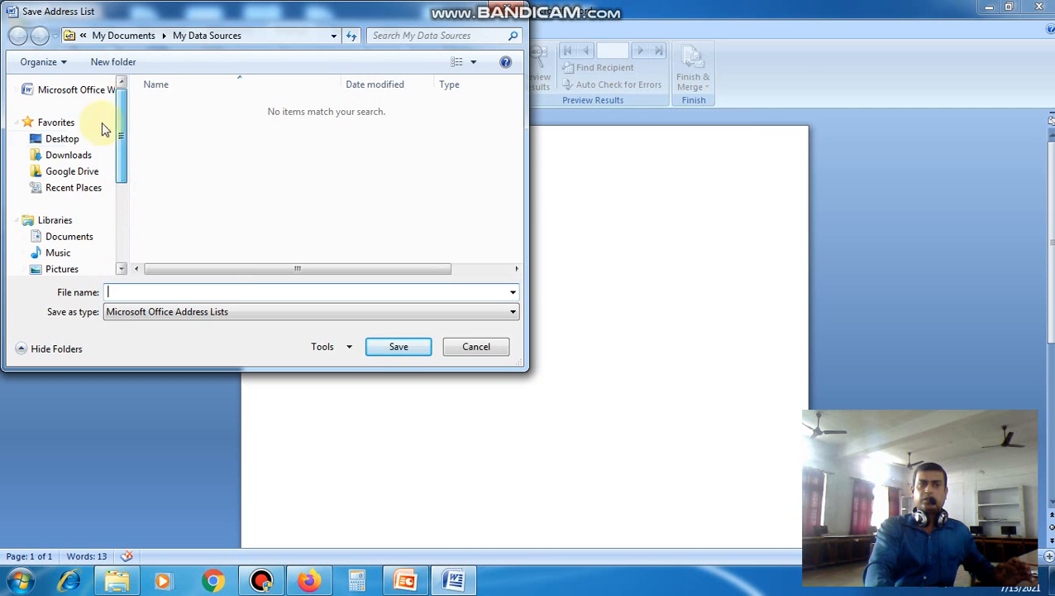
click(71, 240)
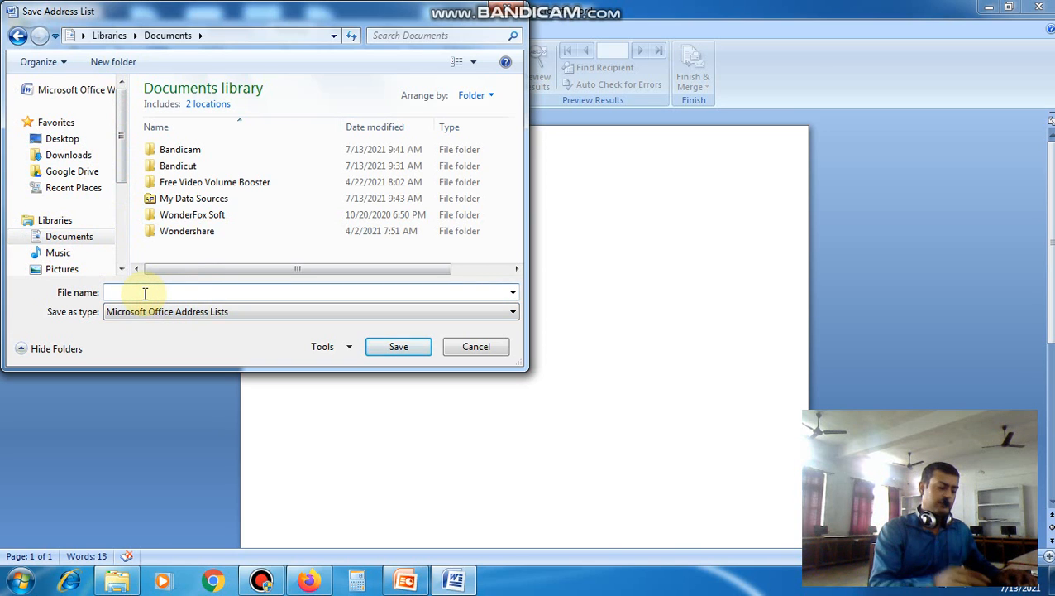
text(one)
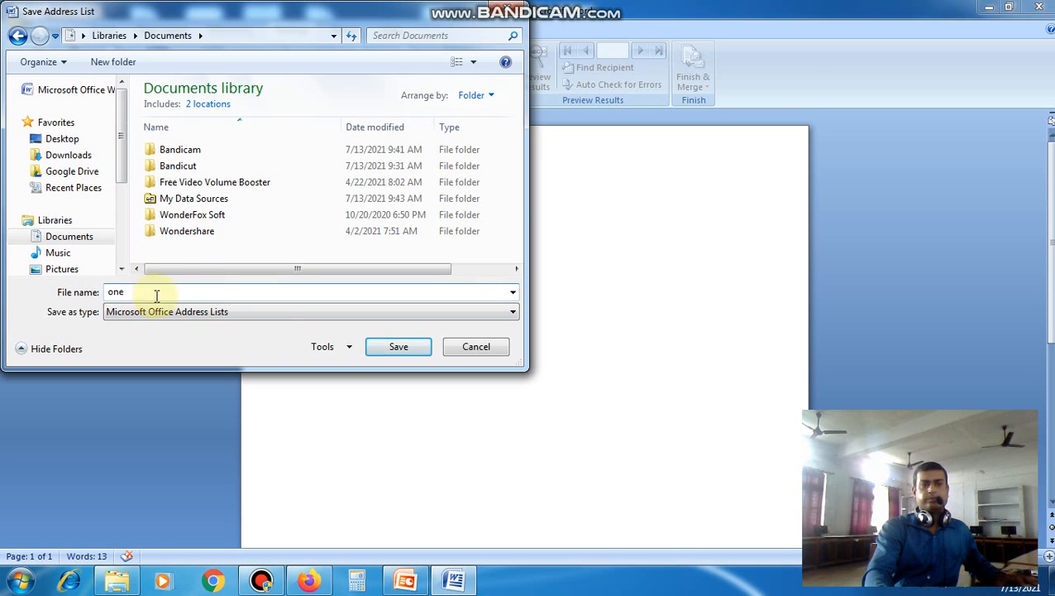
click(393, 346)
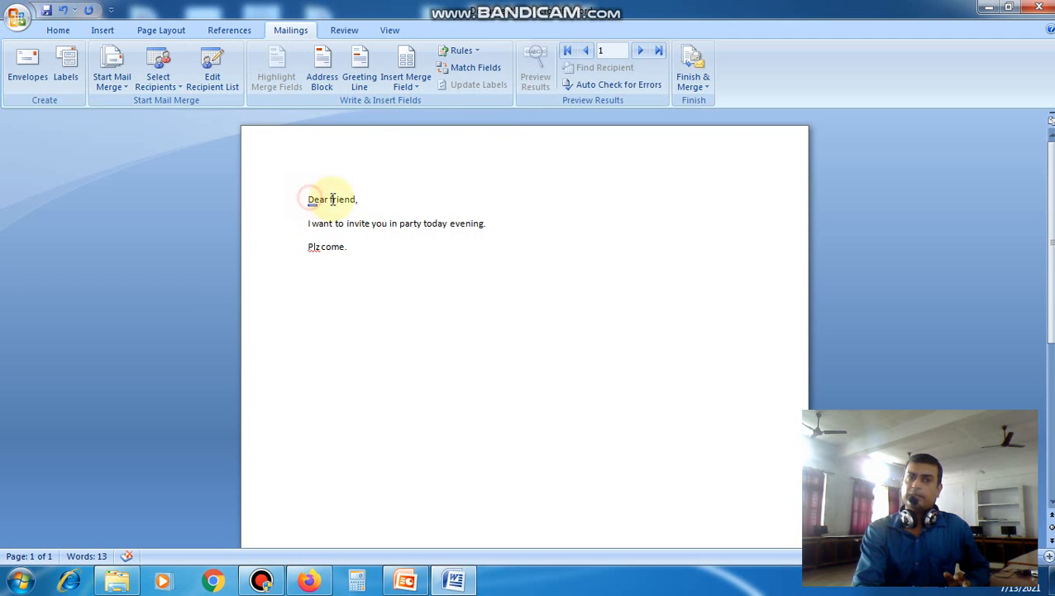
Add an empty line above "Dear friend," and insert the Title merge field on it.
key(Return)
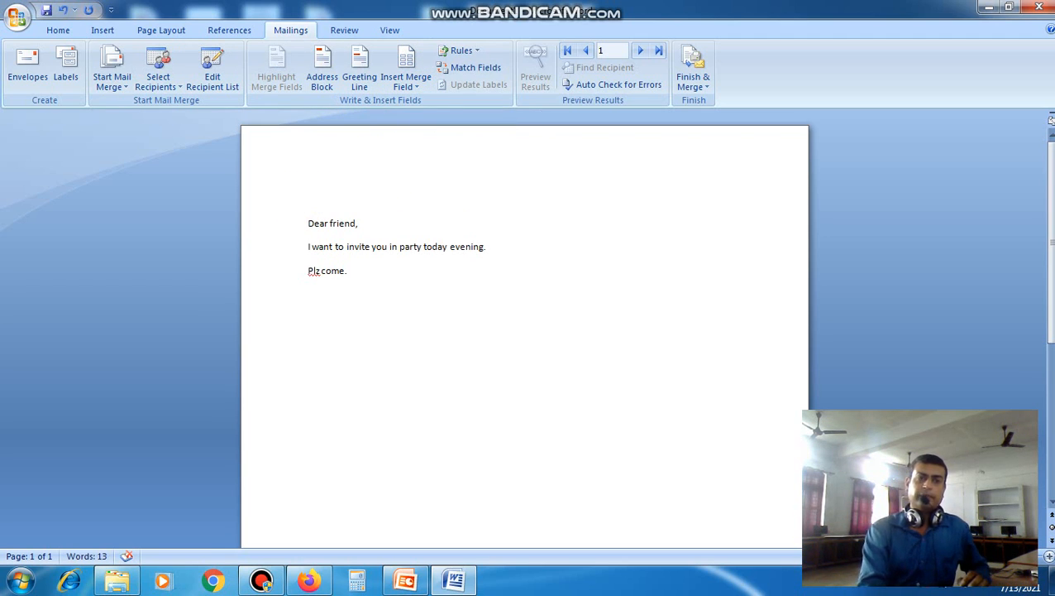
click(363, 193)
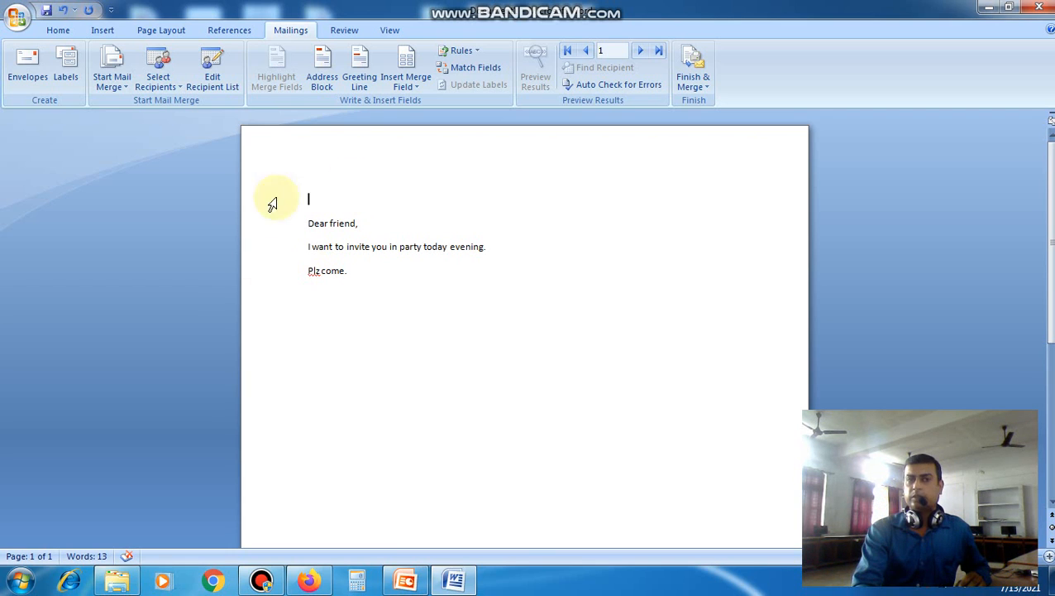
click(418, 86)
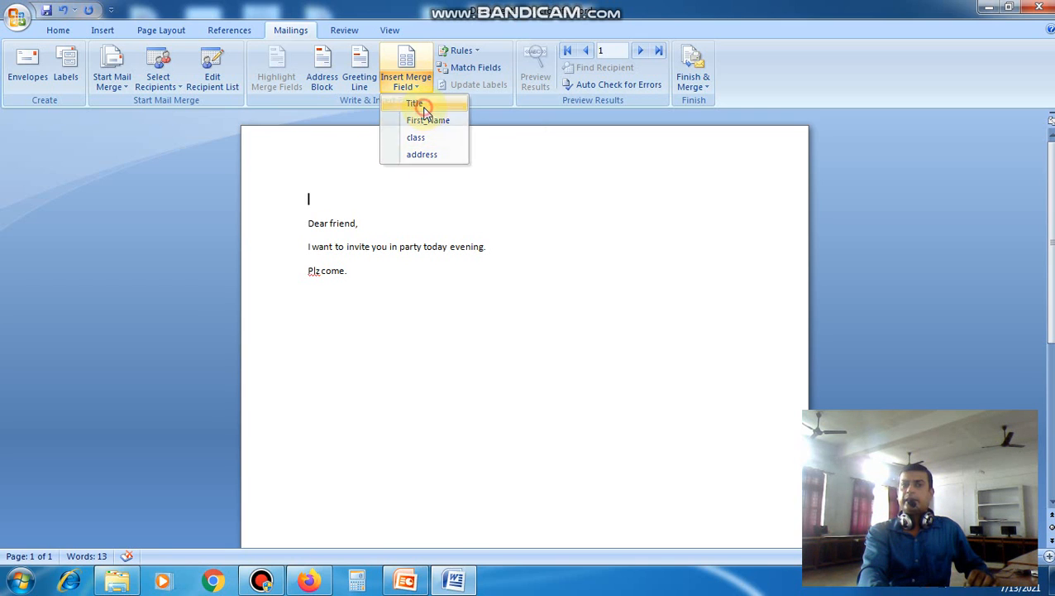
click(414, 106)
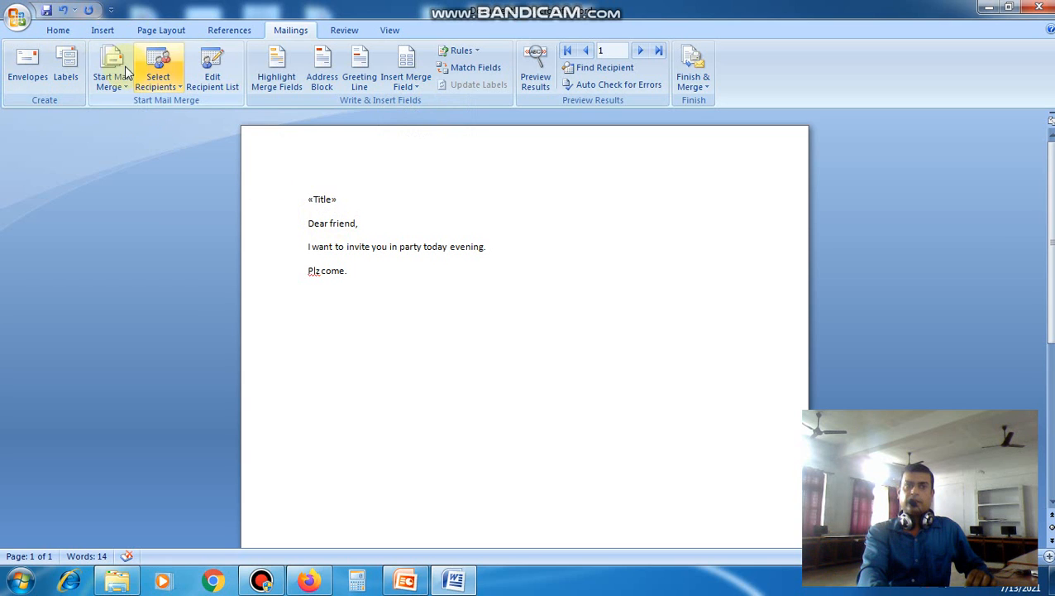
Set the font size of the whole letter, including the Title field, to 26.
click(55, 31)
click(258, 56)
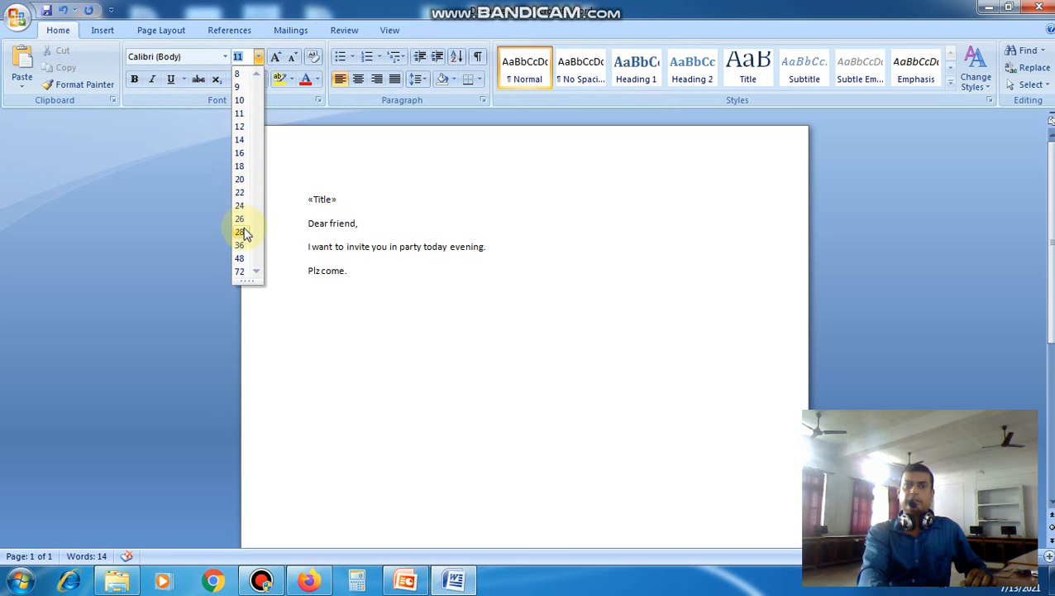
click(242, 190)
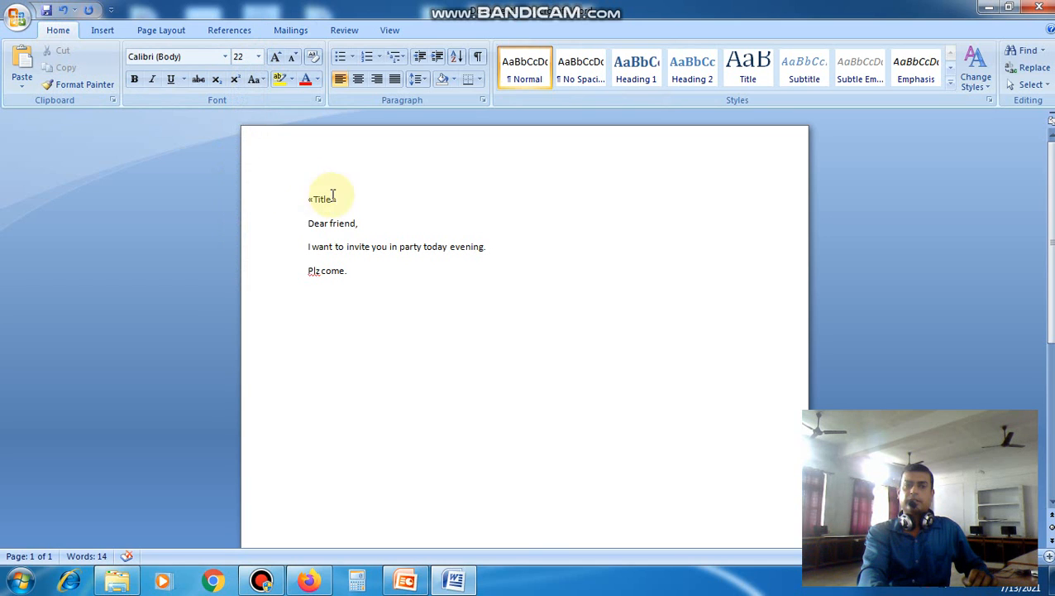
drag(306, 199, 358, 275)
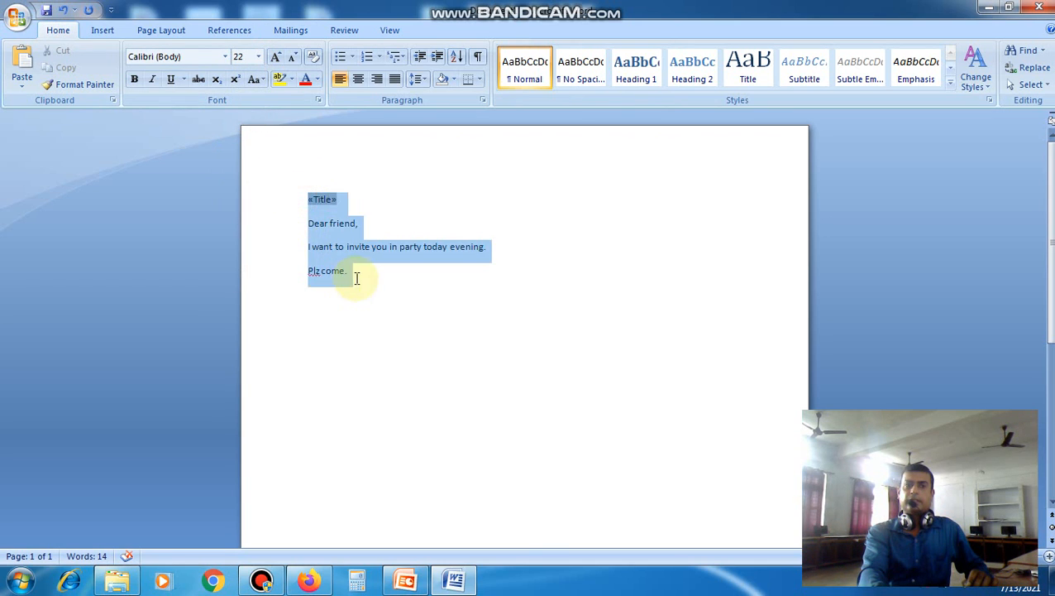
click(258, 56)
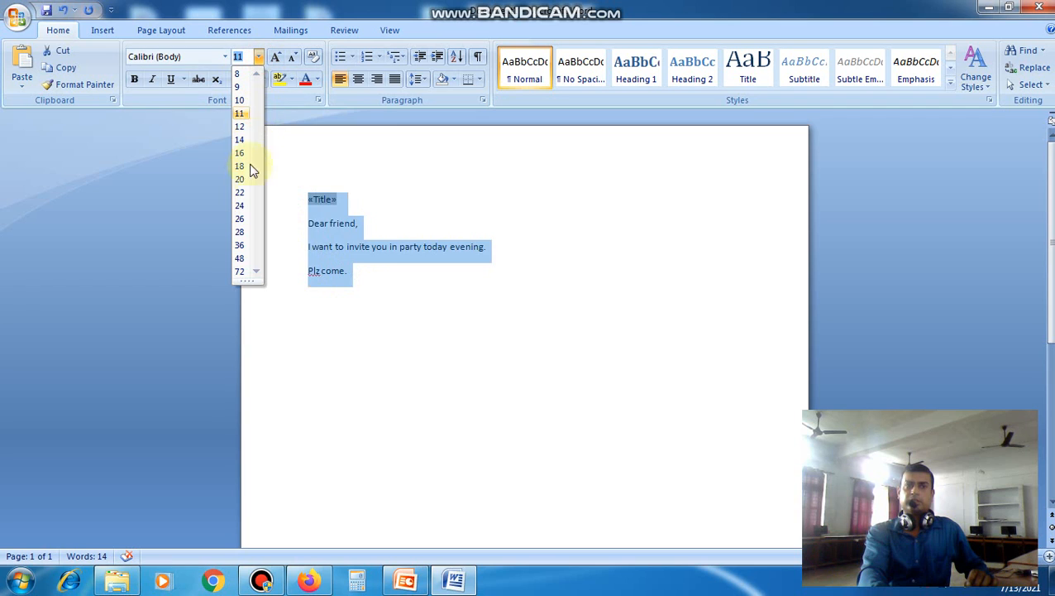
click(240, 220)
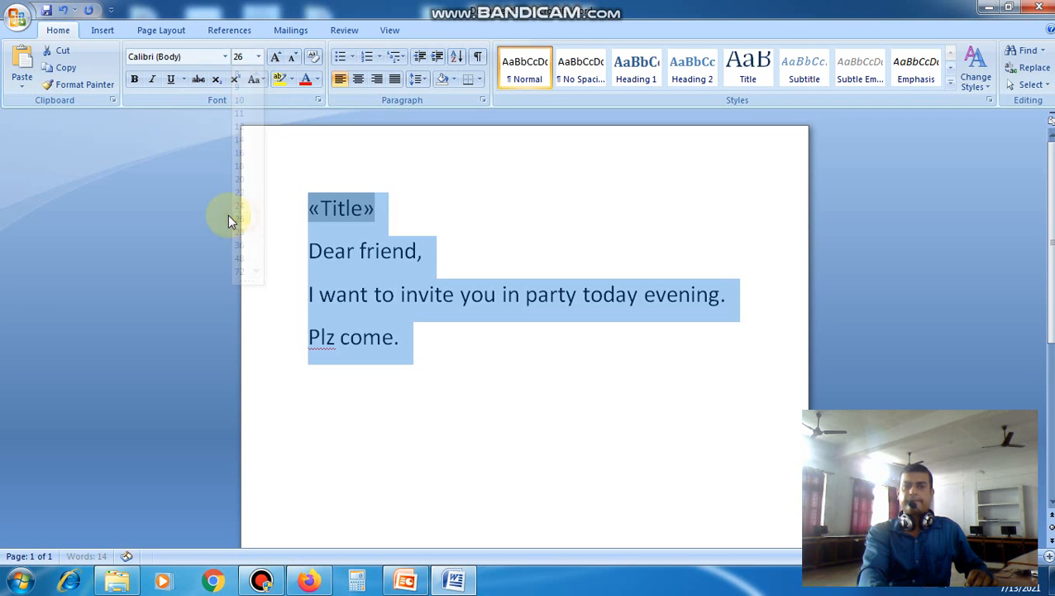
click(469, 245)
Insert the First_Name merge field directly after the Title field.
click(387, 207)
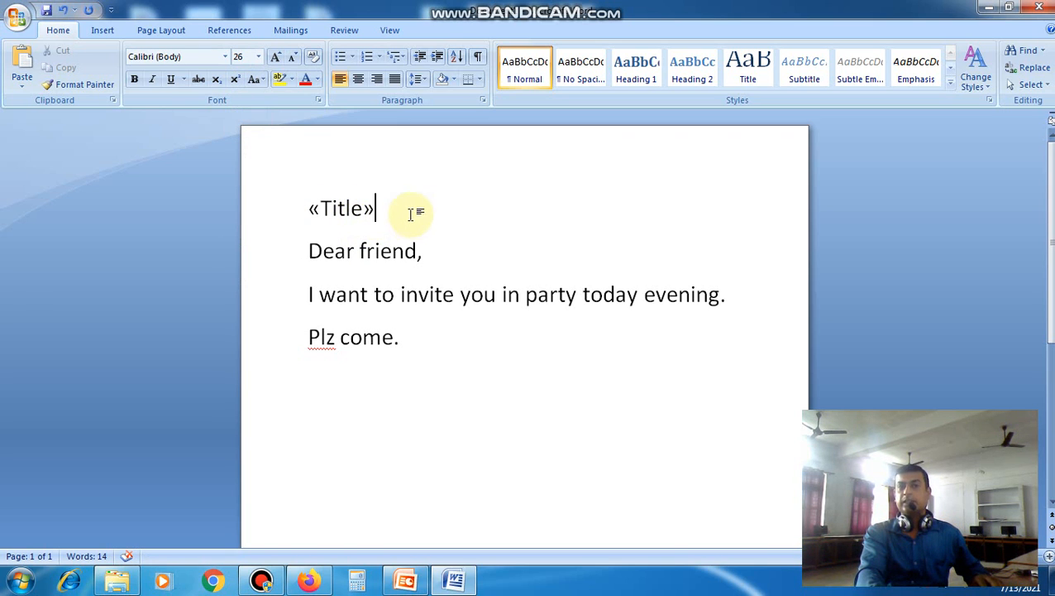
click(289, 32)
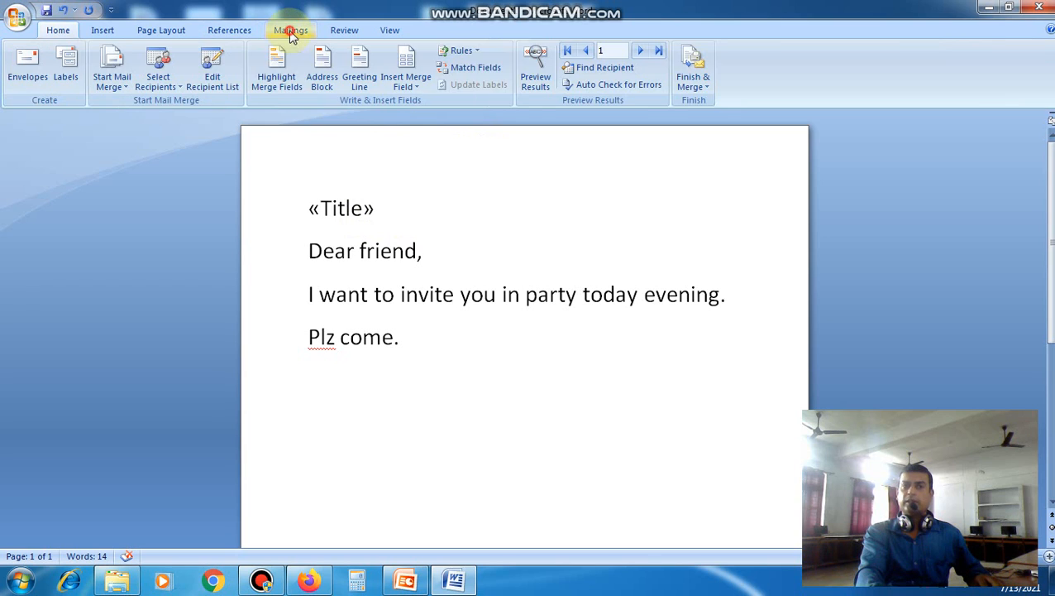
click(407, 80)
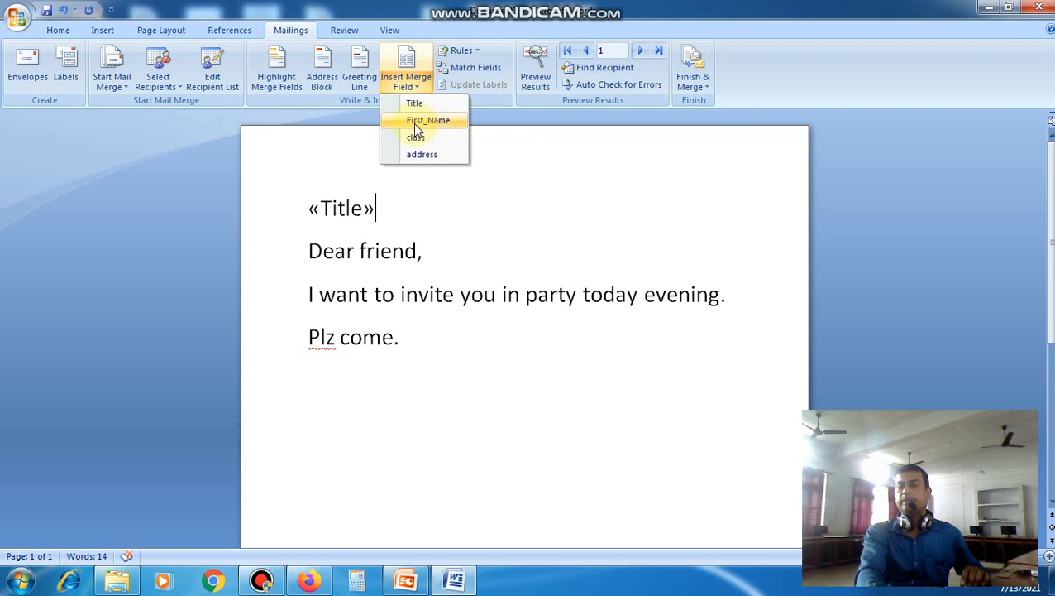
click(441, 124)
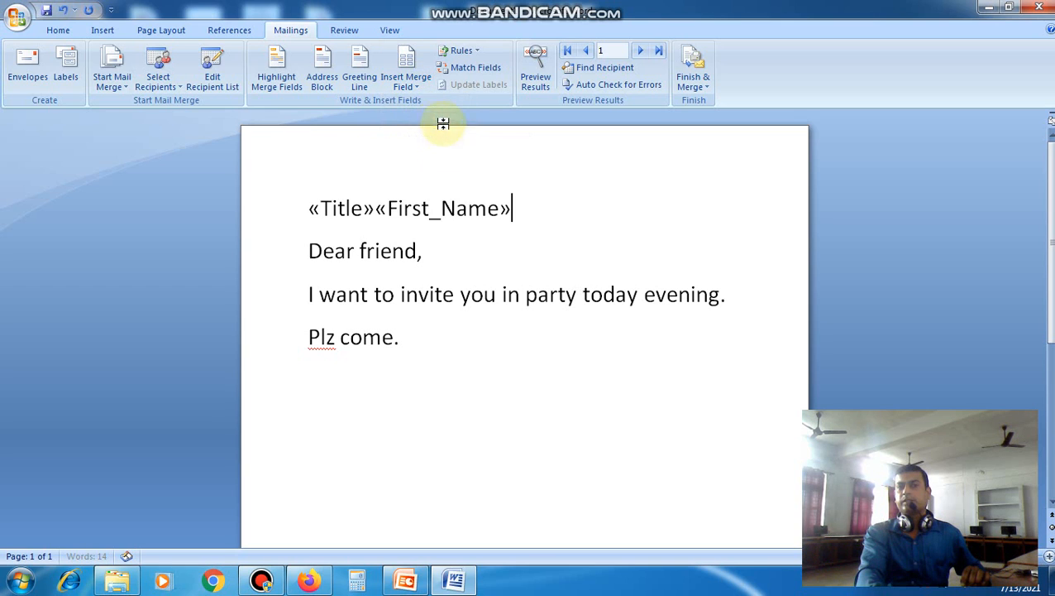
Insert the address merge field on a new line below "Plz come.".
click(337, 384)
click(427, 343)
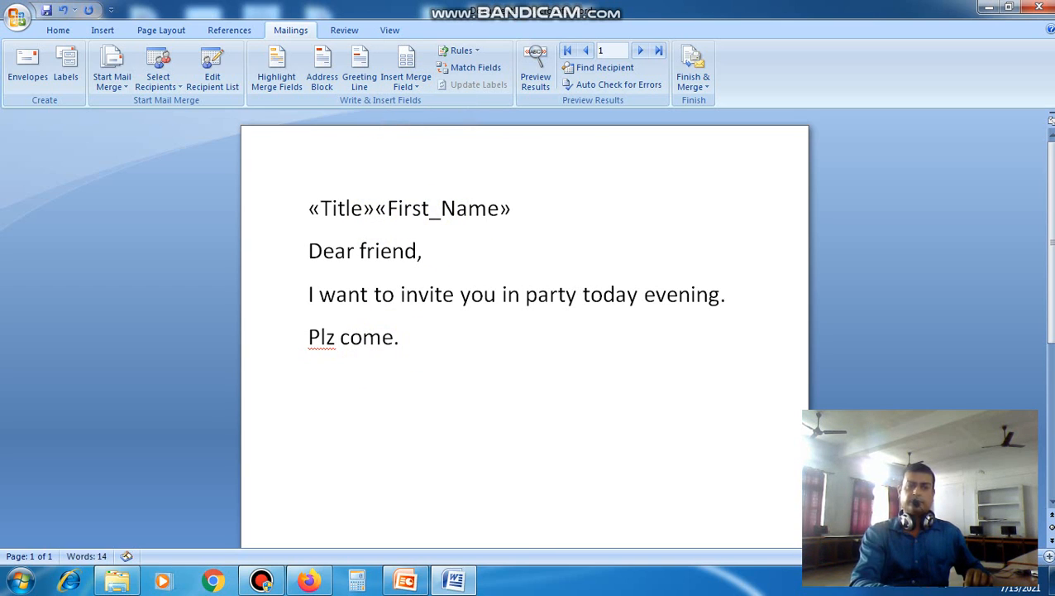
click(414, 87)
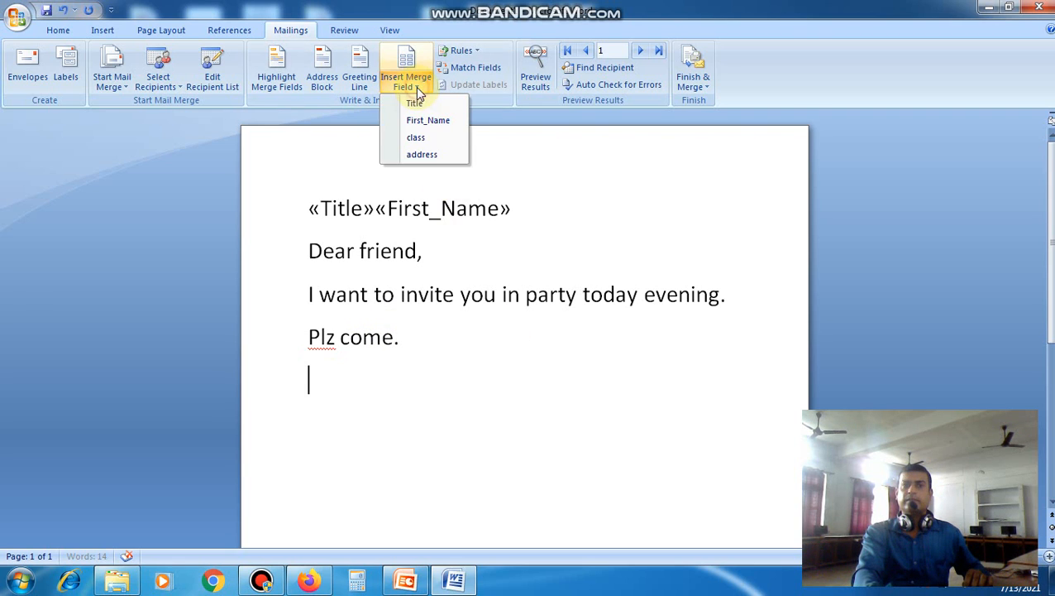
click(435, 155)
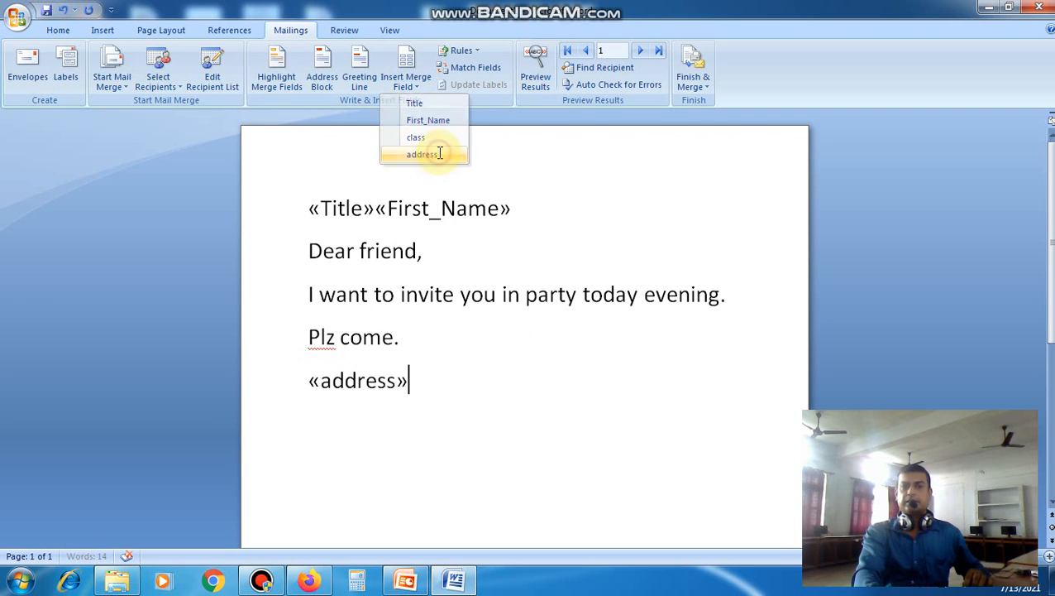
Insert the class merge field on a new line between the name fields and "Dear friend,".
click(519, 211)
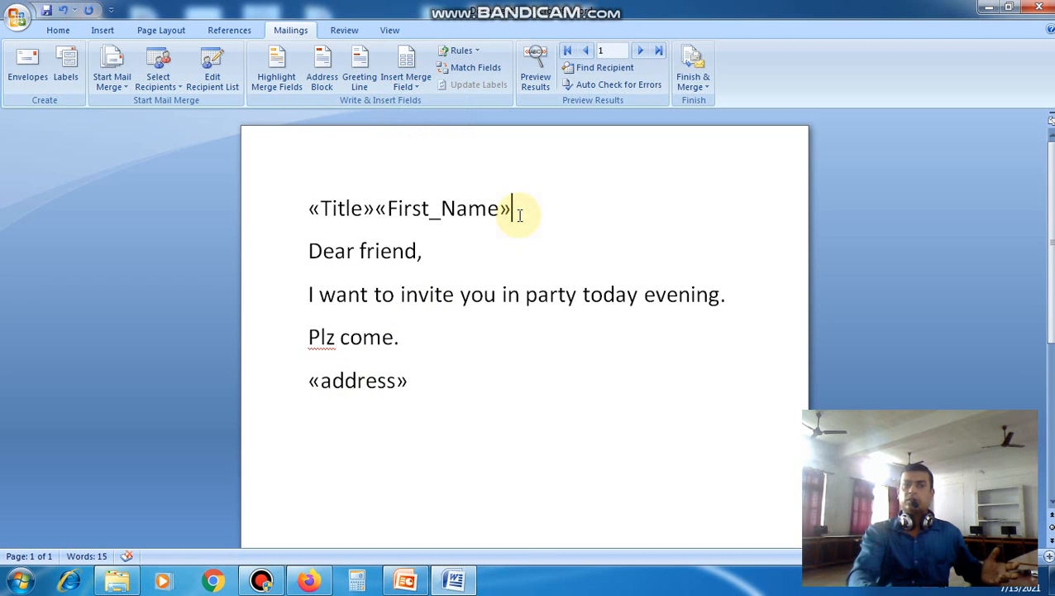
key(Return)
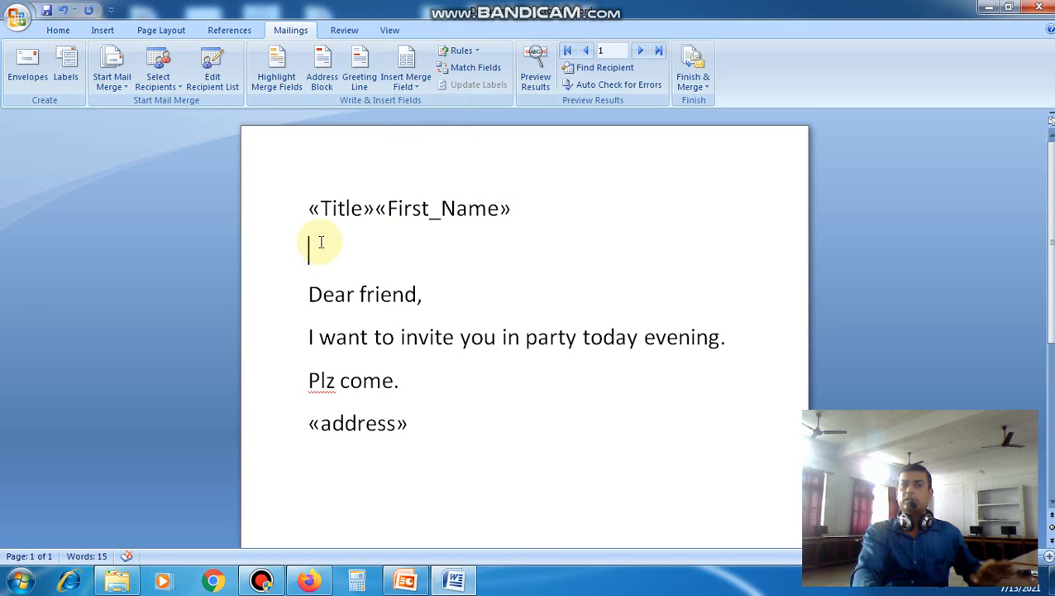
click(414, 87)
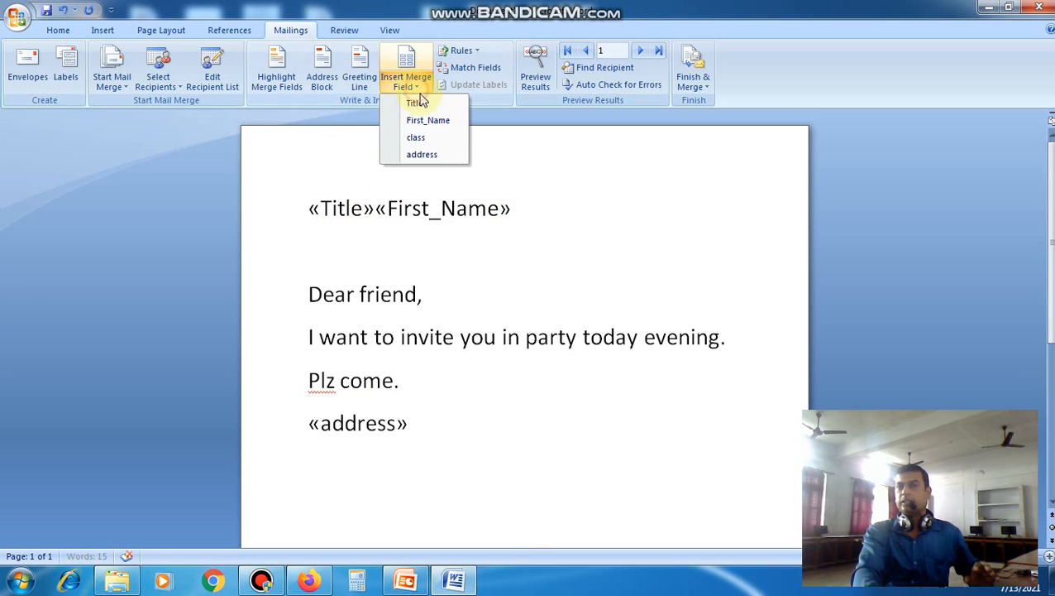
click(429, 138)
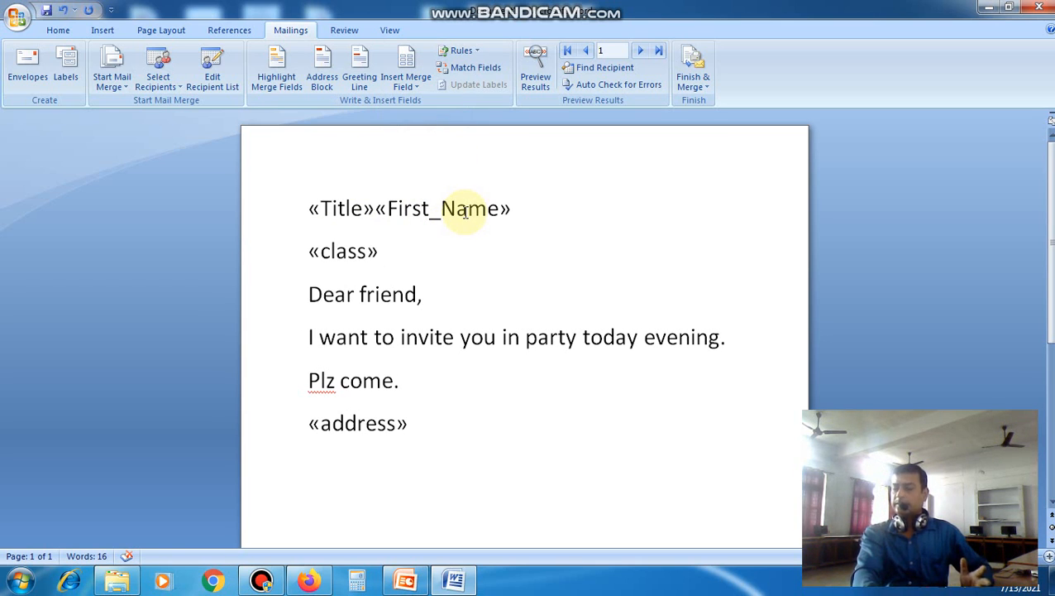
Try to advance to the next recipient record of the merge.
click(643, 50)
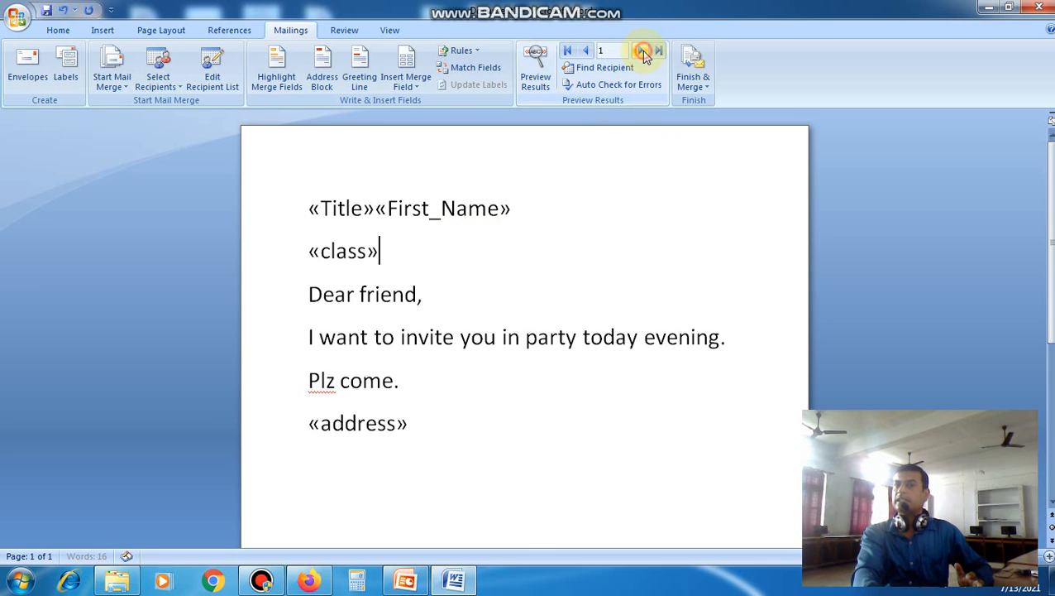
click(643, 52)
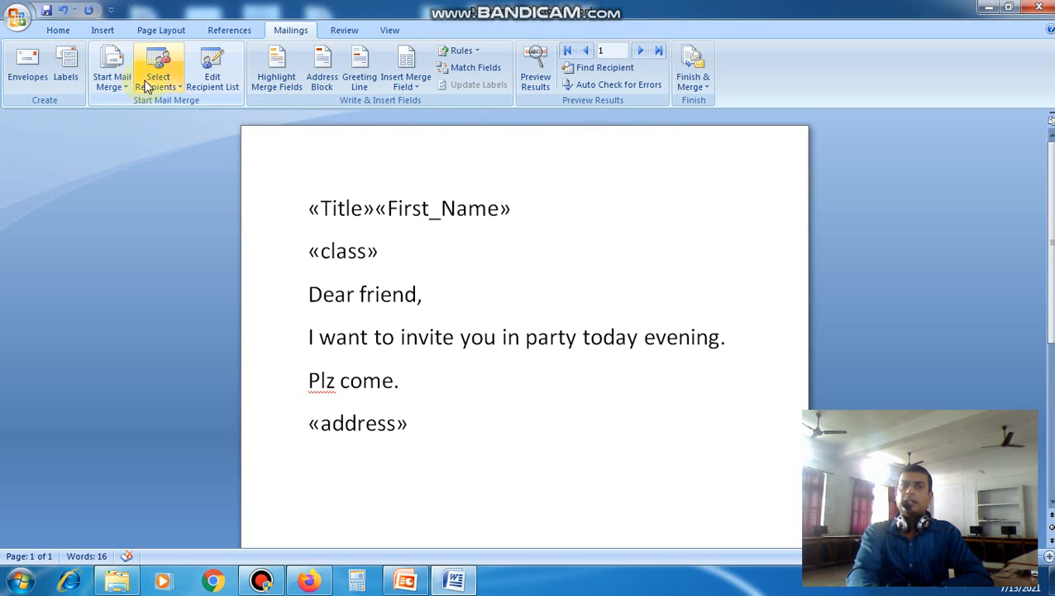
Start another new recipient list for the letter and open its column customization.
click(170, 89)
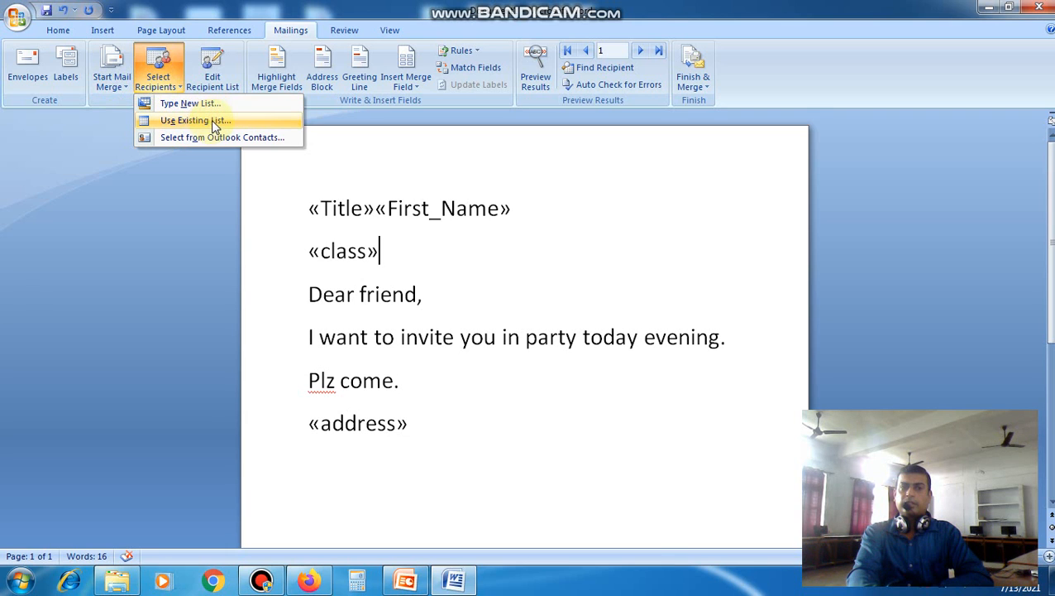
click(205, 105)
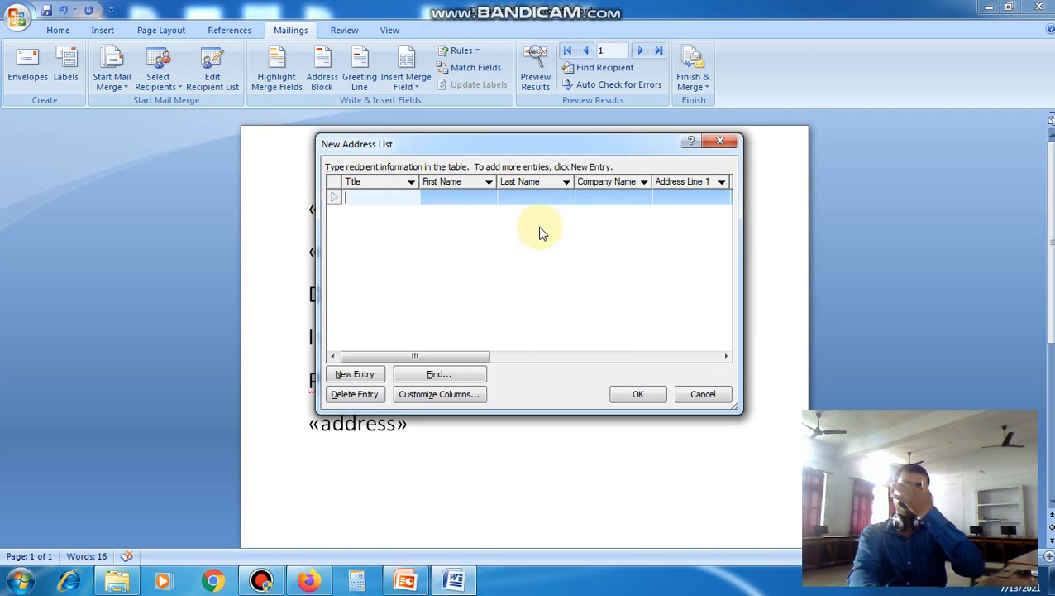
click(460, 394)
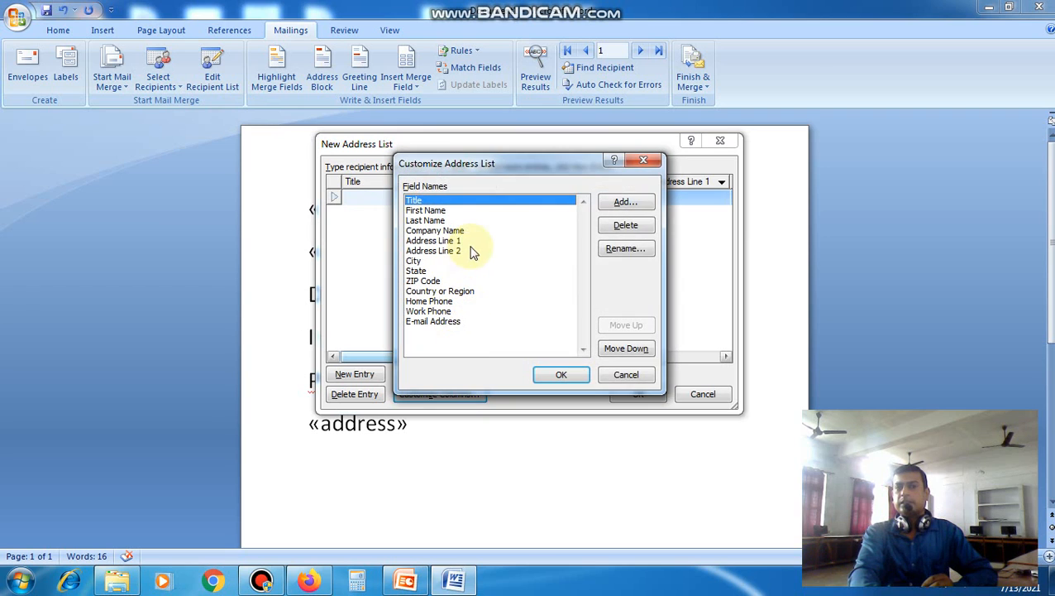
Delete the E-mail Address, Work Phone, Home Phone, Country or Region and ZIP Code fields from the address list.
click(453, 321)
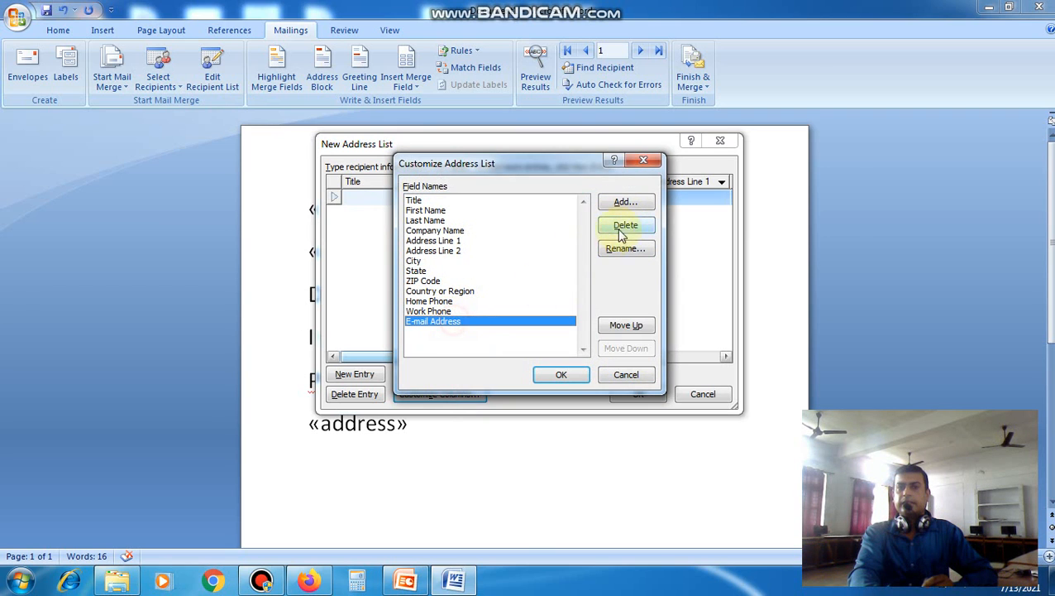
click(630, 226)
key(Return)
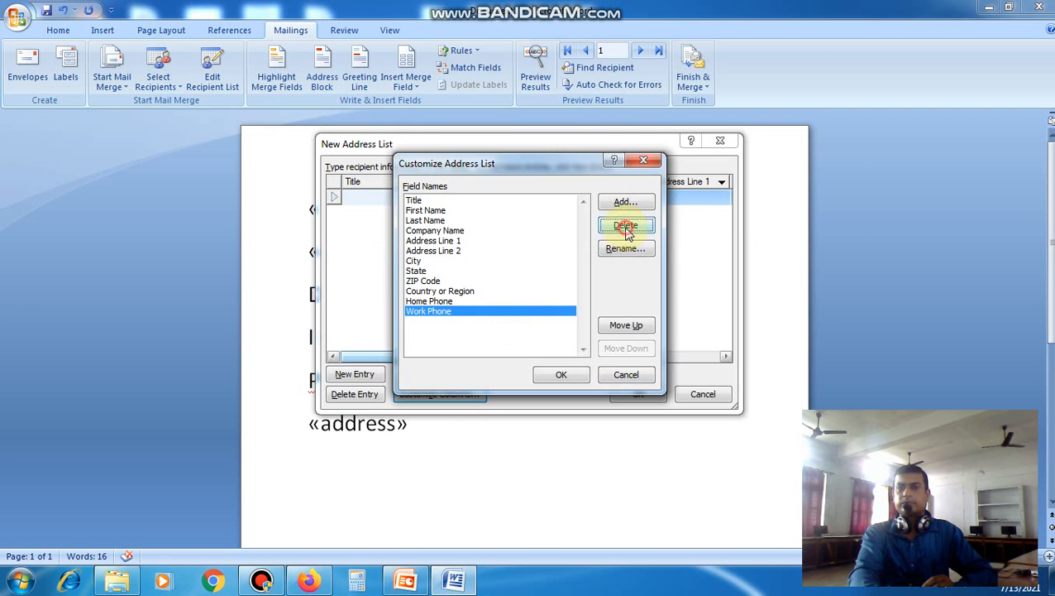
click(626, 229)
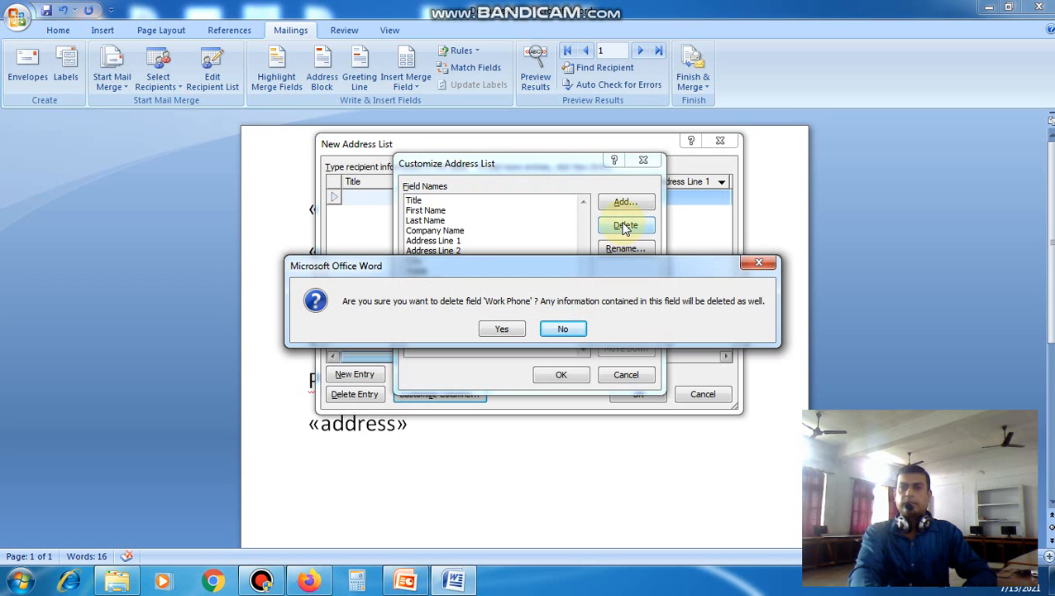
click(499, 328)
click(610, 226)
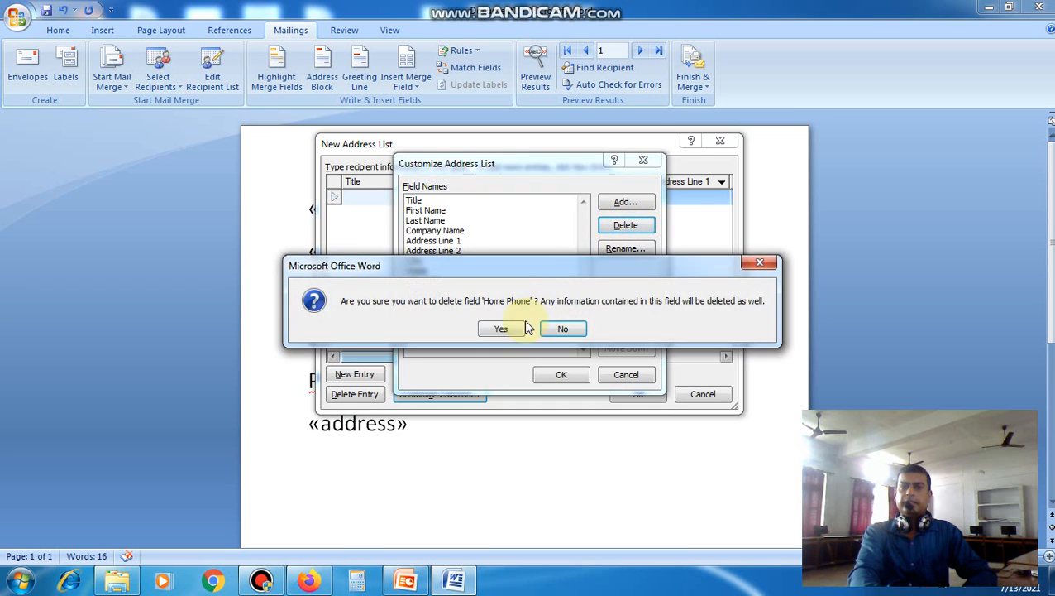
click(501, 329)
click(622, 226)
click(499, 328)
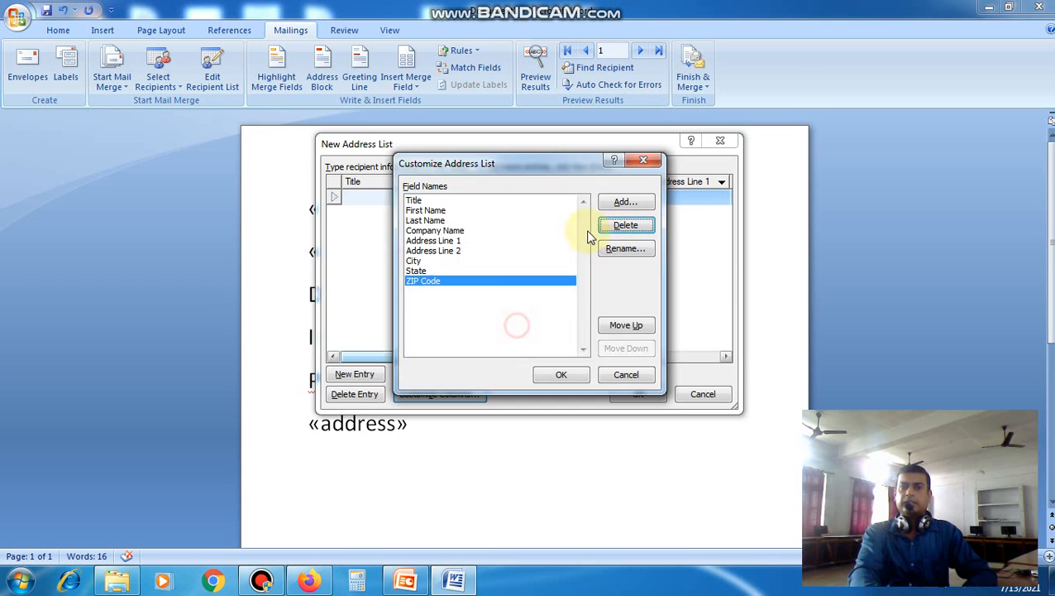
click(622, 226)
click(501, 328)
Delete the State, City, Address Line 2, Address Line 1, Company Name and Last Name fields from the address list.
click(624, 227)
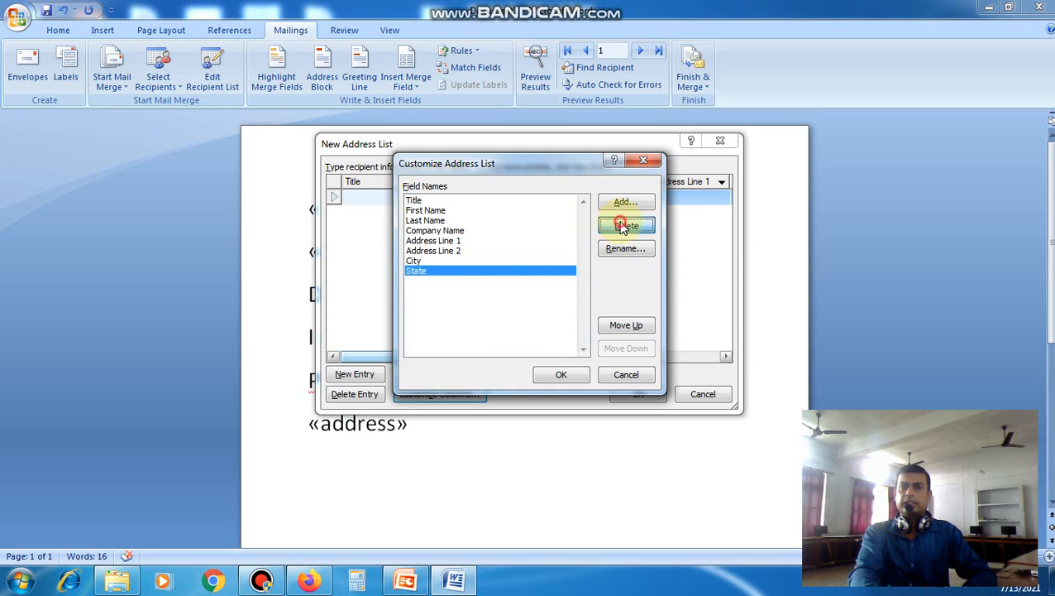
click(500, 329)
click(623, 226)
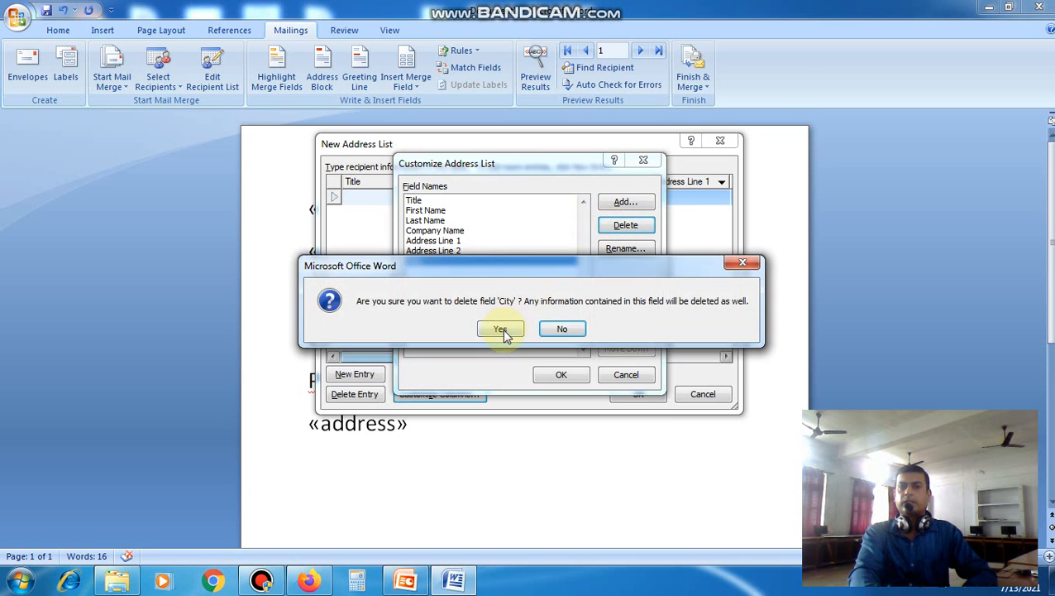
click(501, 329)
click(624, 226)
click(498, 328)
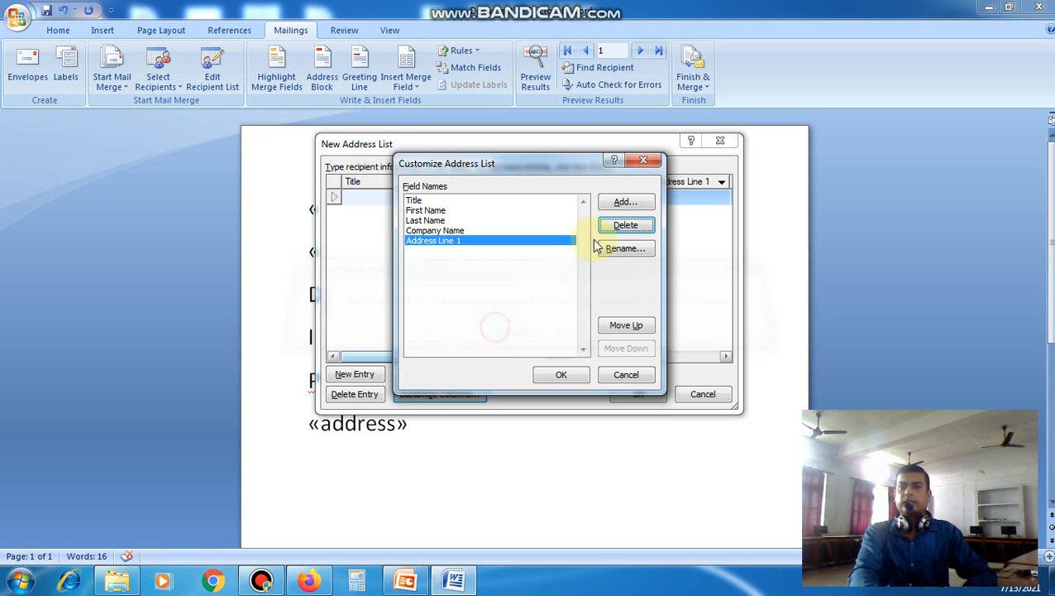
click(614, 229)
click(502, 328)
click(612, 229)
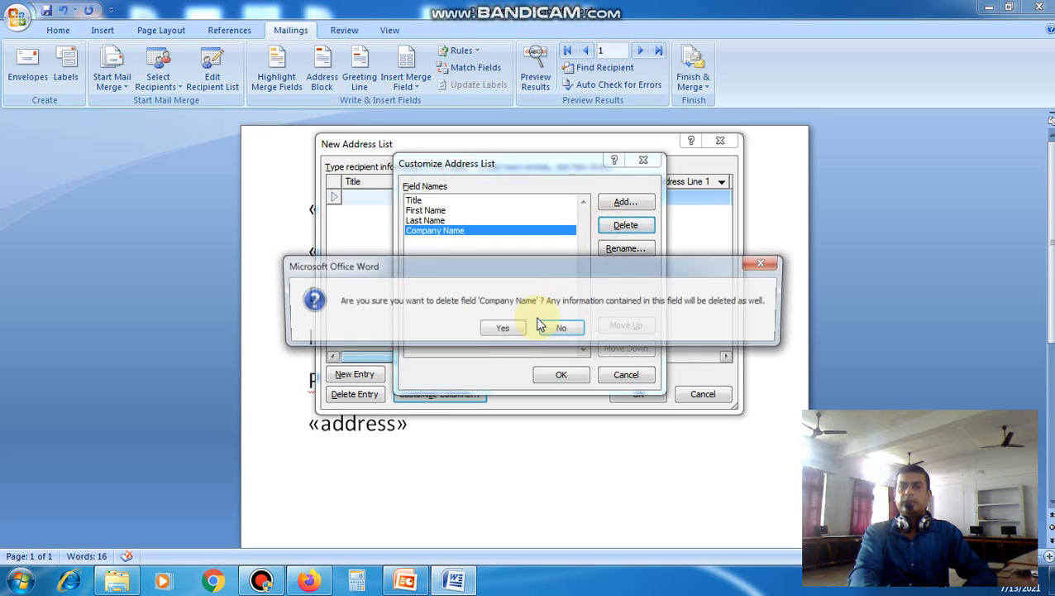
click(502, 328)
click(626, 225)
click(501, 330)
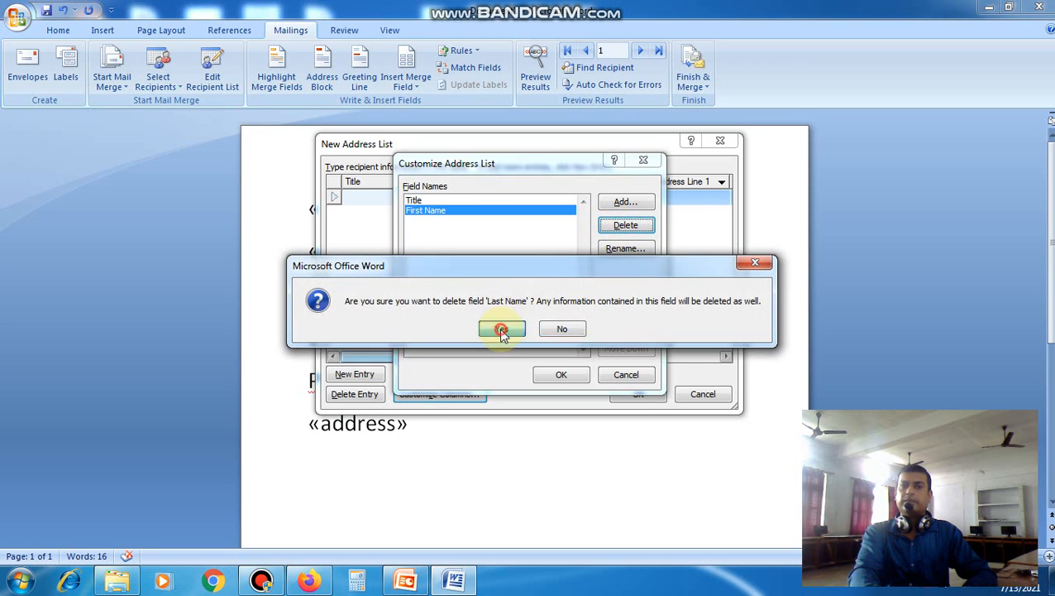
Add the custom fields class1 and address1 after First Name and apply the column customization.
click(618, 205)
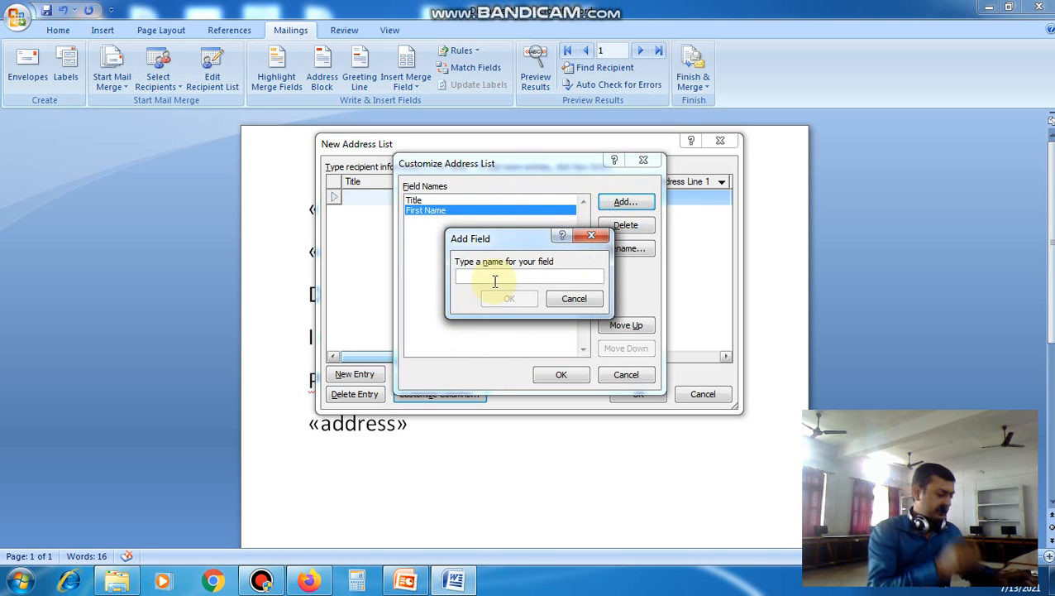
text(c)
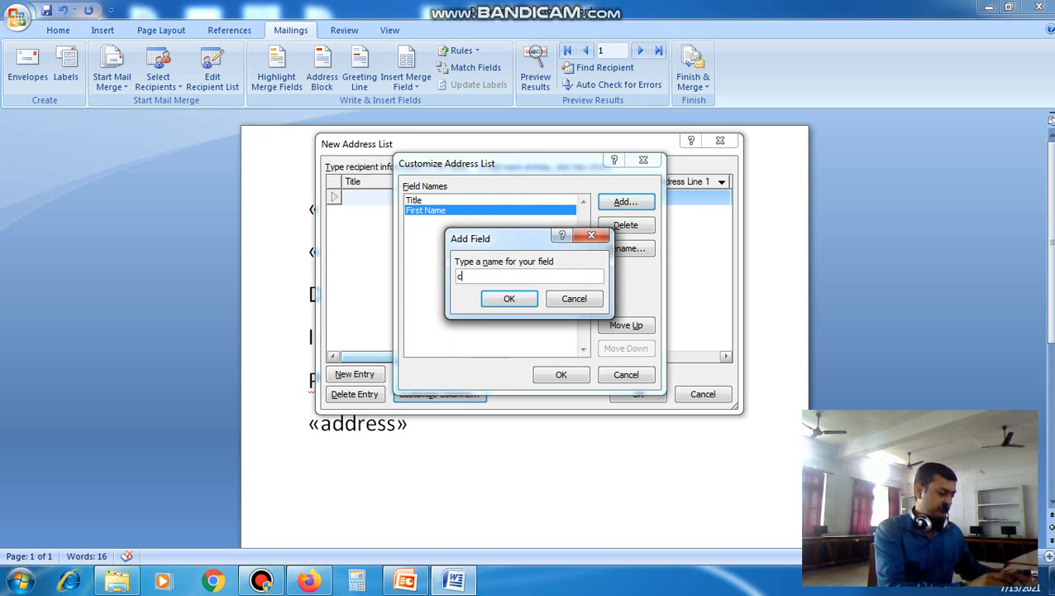
text(lass1)
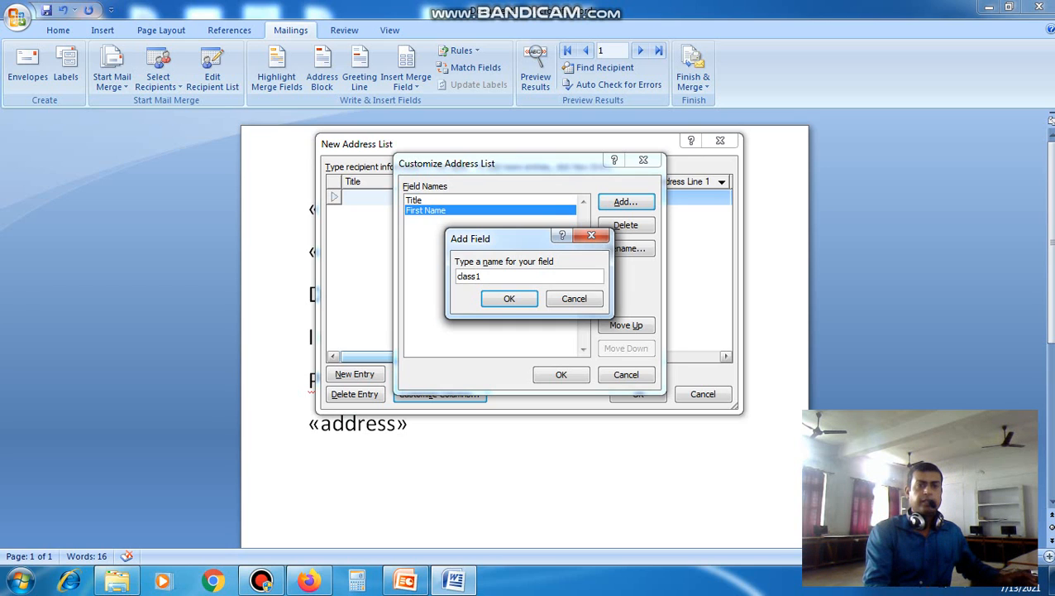
click(504, 297)
click(600, 206)
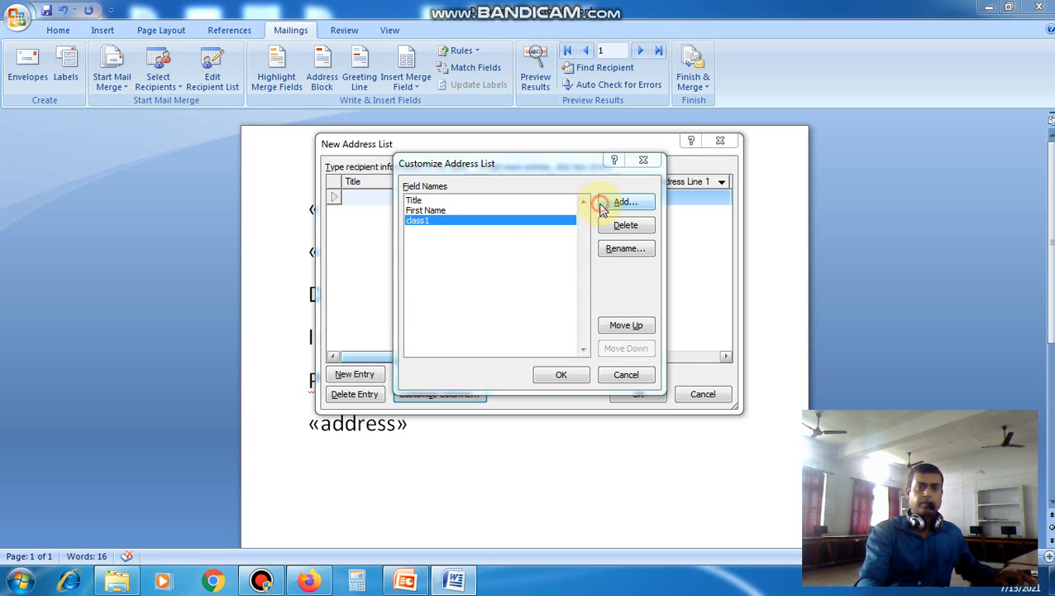
text(address1)
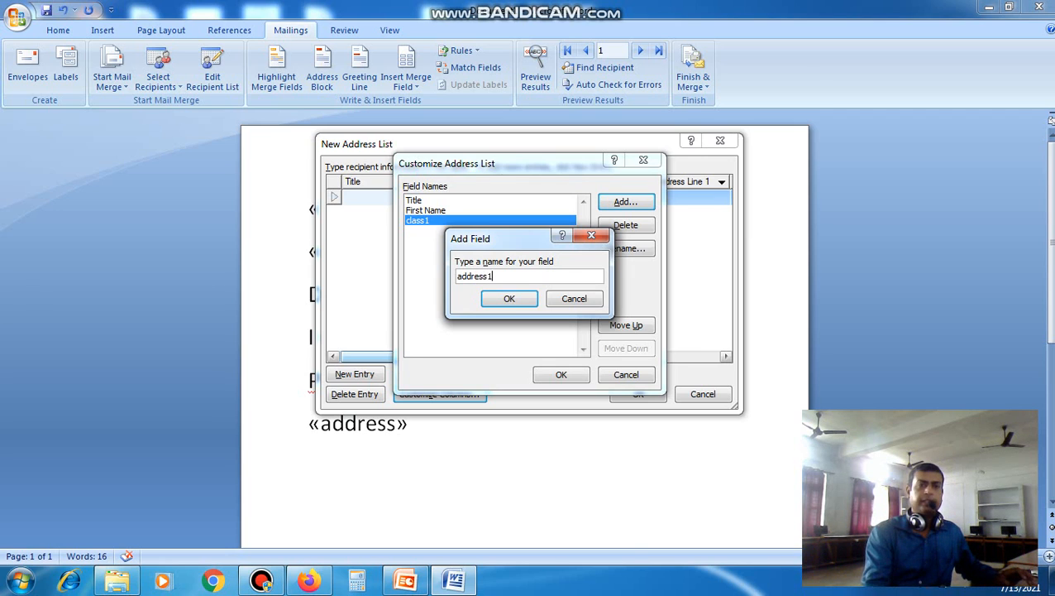
key(Return)
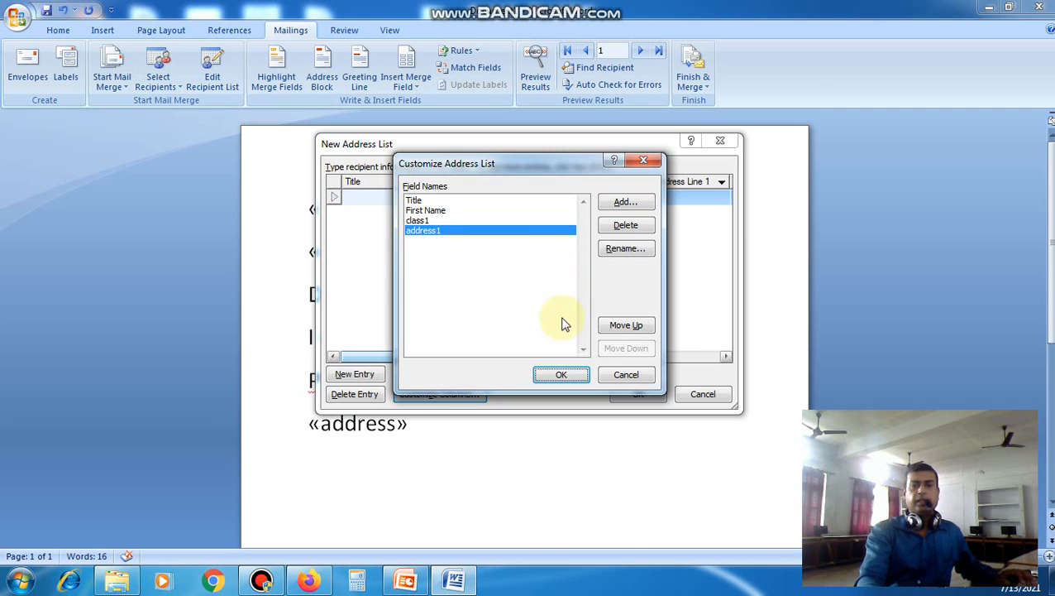
click(561, 375)
Fill in the first recipient with title Mr, the recipient's first name, class vi and the recipient's address.
click(372, 203)
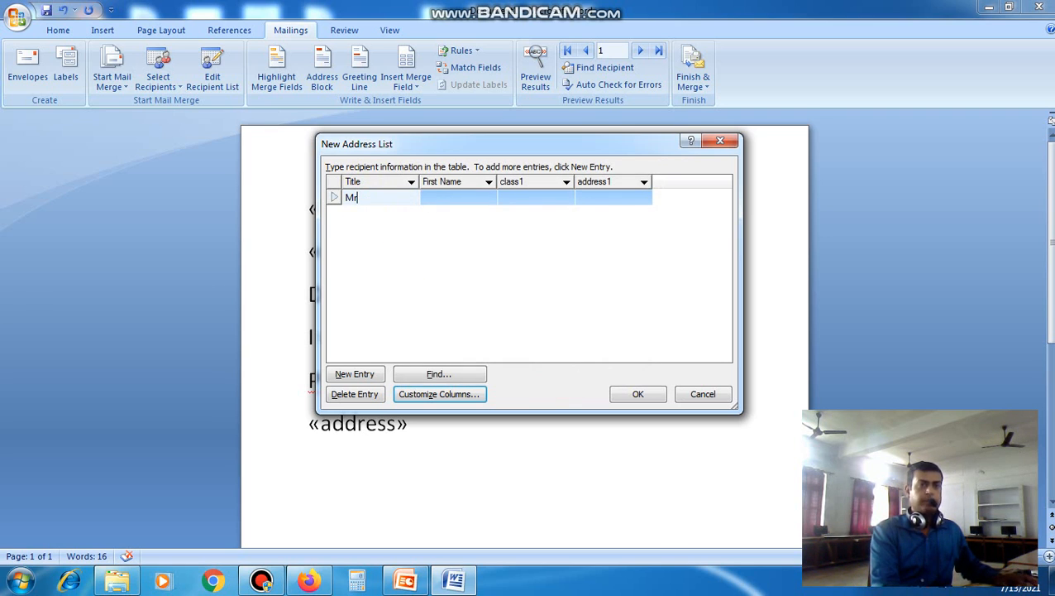
key(Tab)
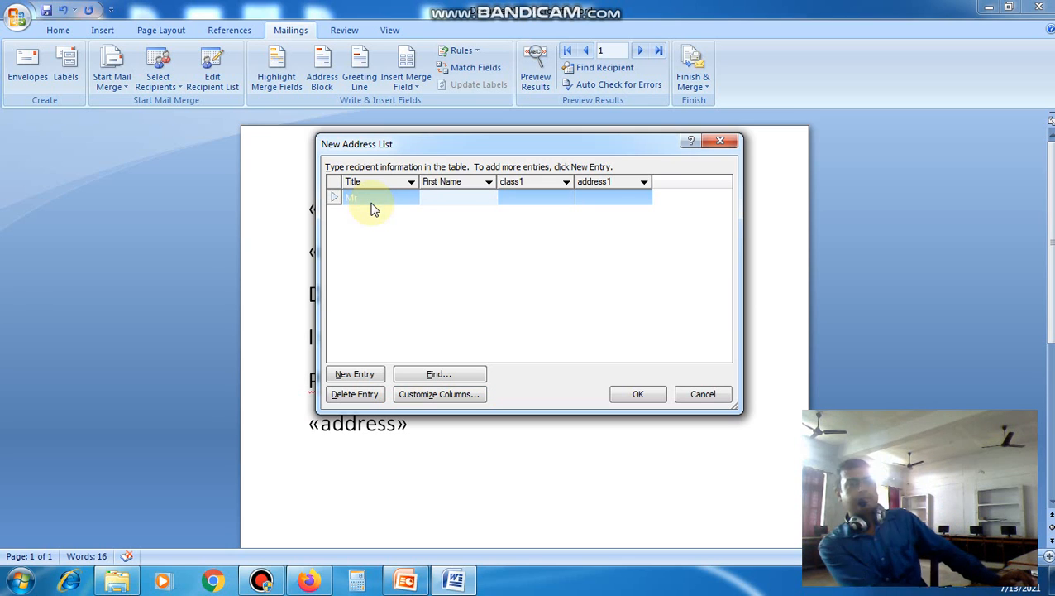
text(mohan)
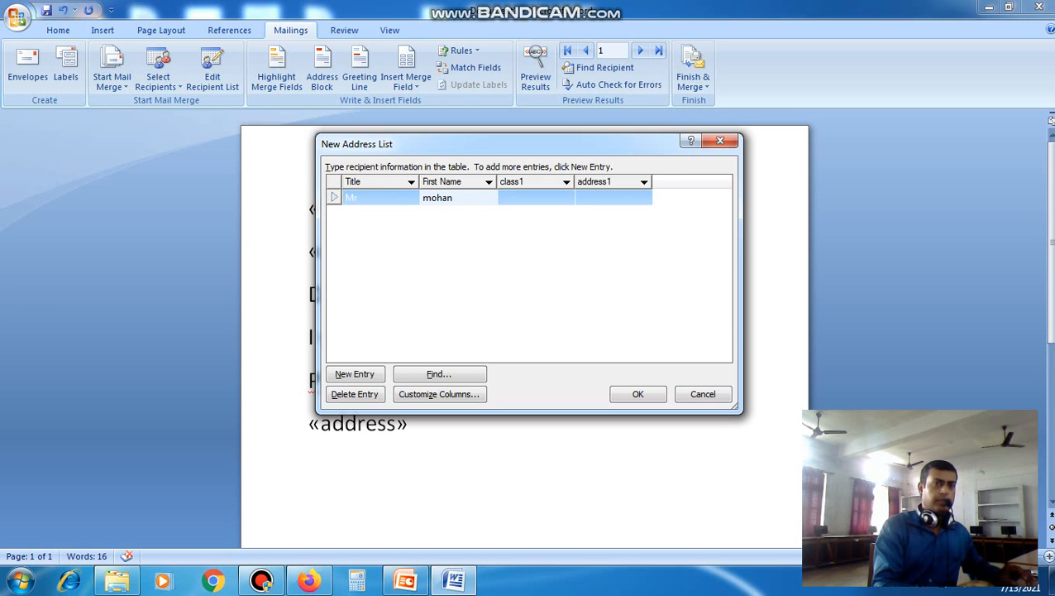
key(Tab)
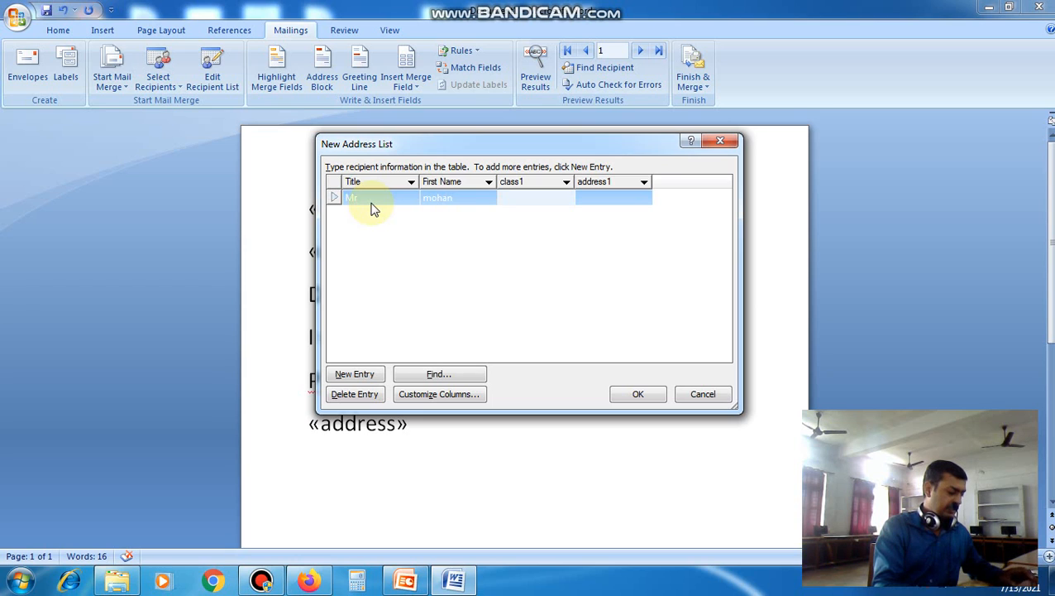
text(vi)
key(Tab)
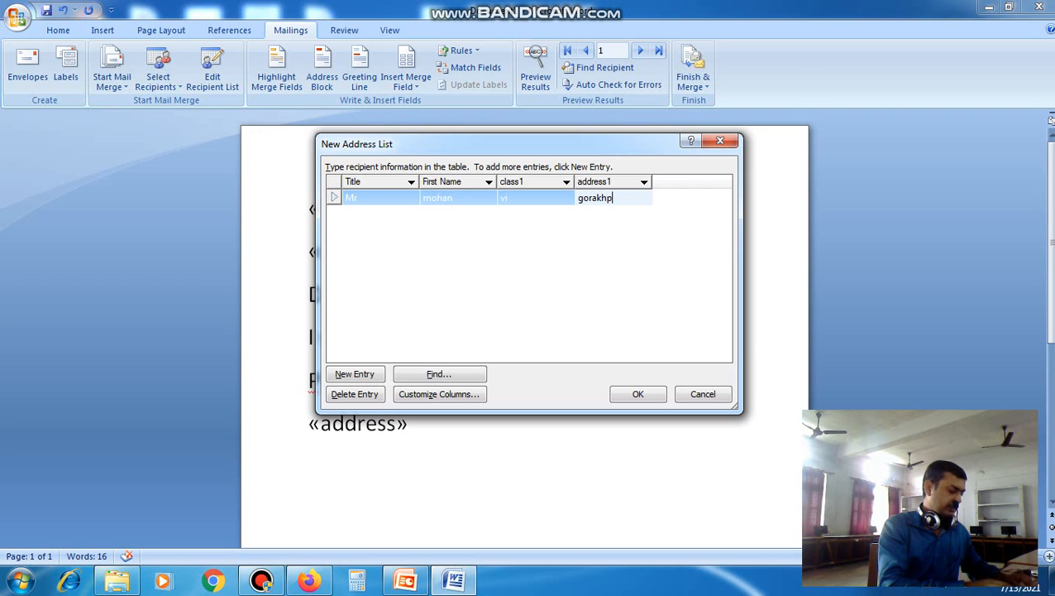
key(Tab)
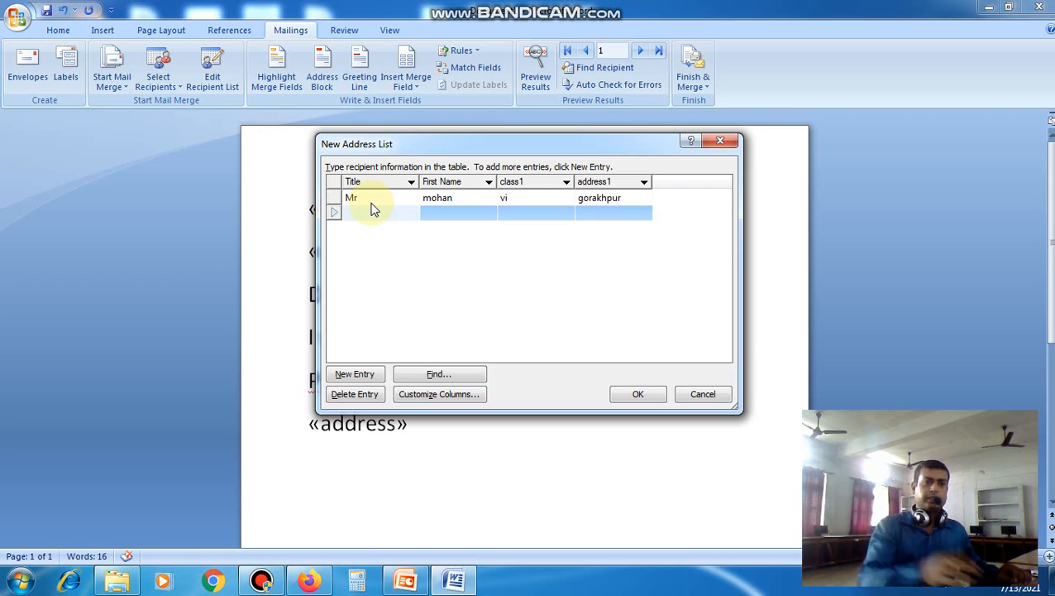
Fill in the second recipient with title Mr, the recipient's first name, class vi and the recipient's address.
text(Mr)
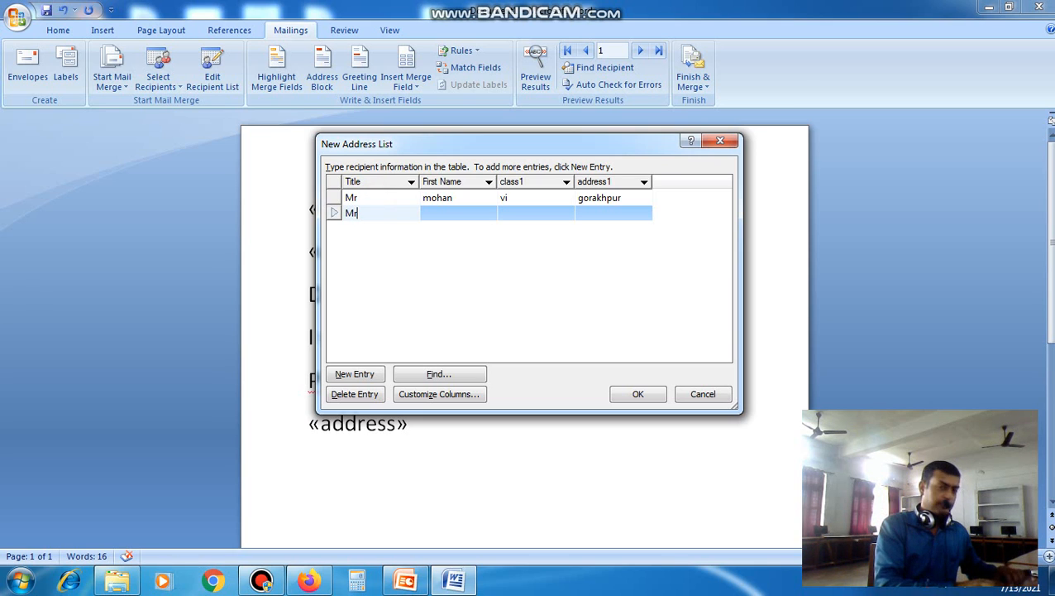
key(Tab)
text(aj)
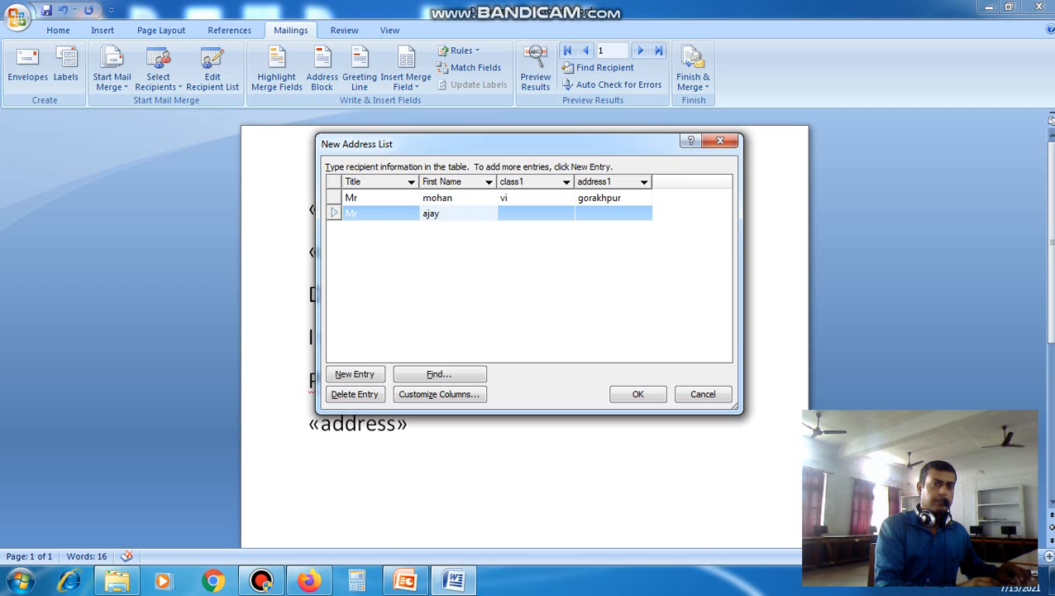
text(ay)
key(Tab)
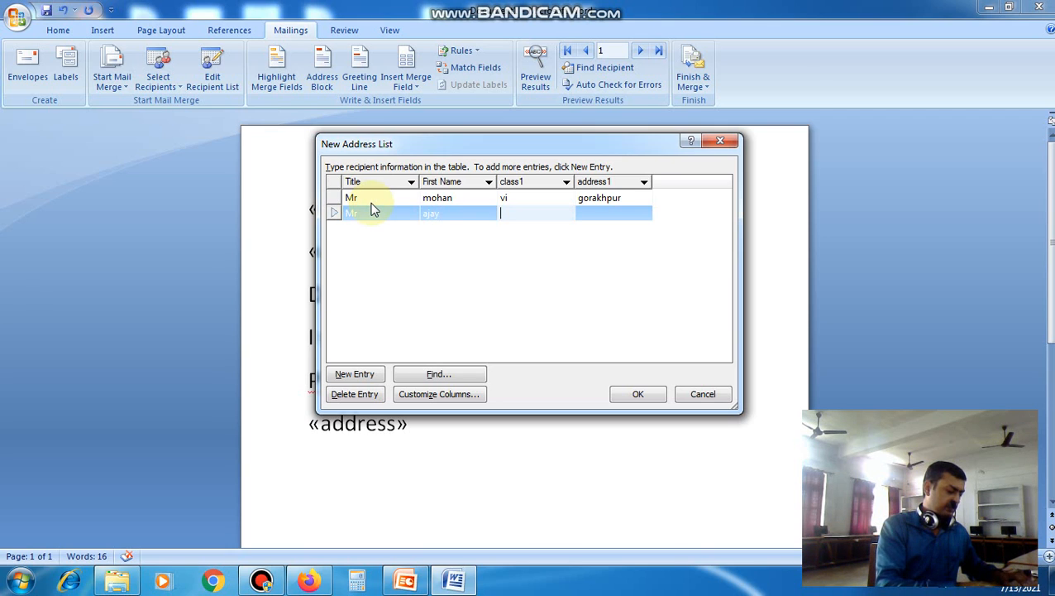
text(vi)
key(Tab)
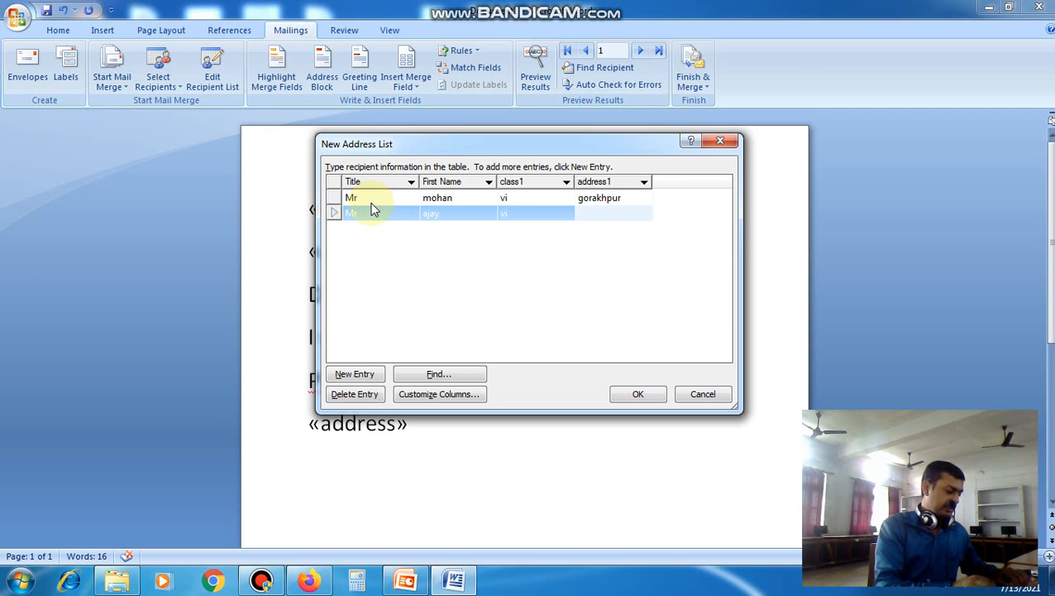
text(m)
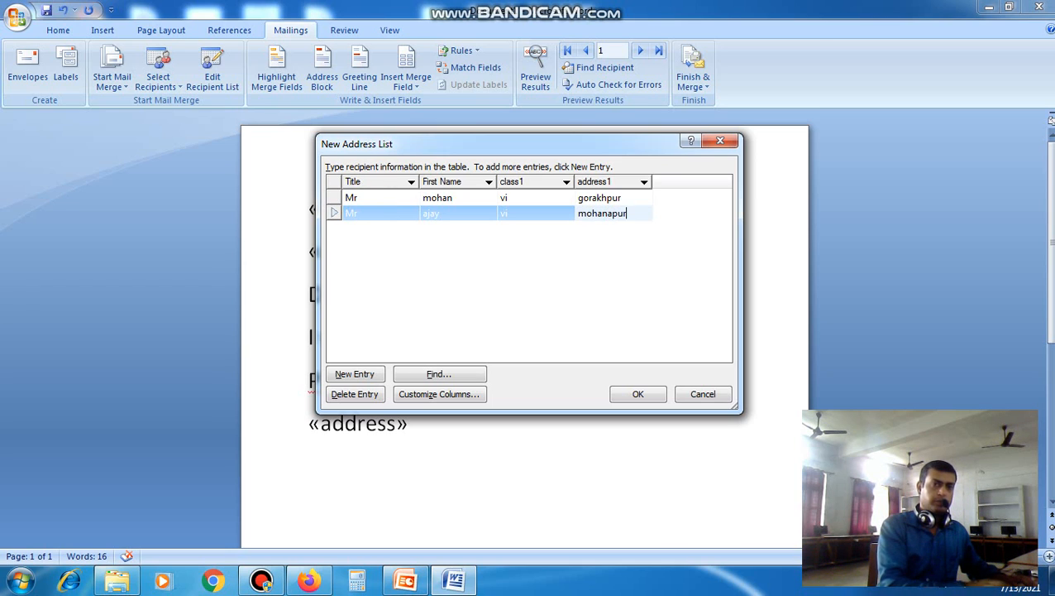
text(ohanapur)
key(Tab)
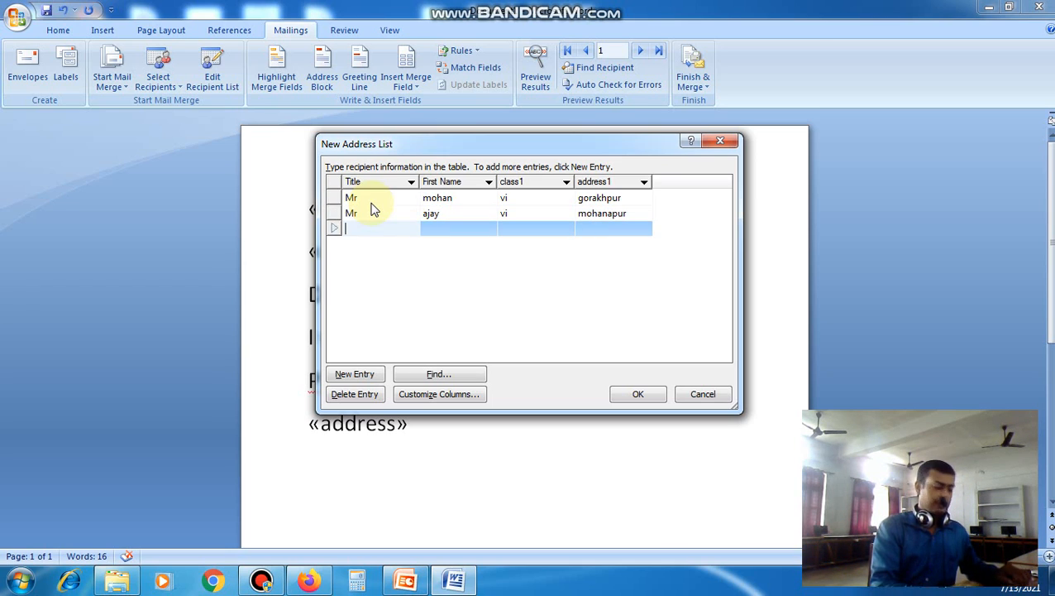
Fill in the third recipient with title Mrs, the recipient's first name, class vi and the recipient's address, dismissing the color scheme prompt.
key(Tab)
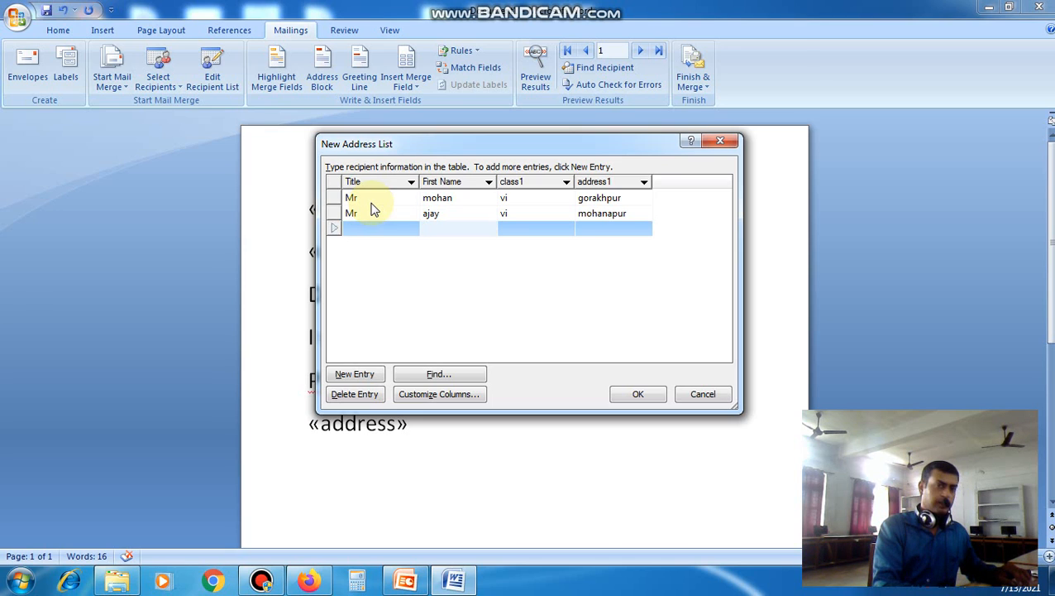
click(370, 232)
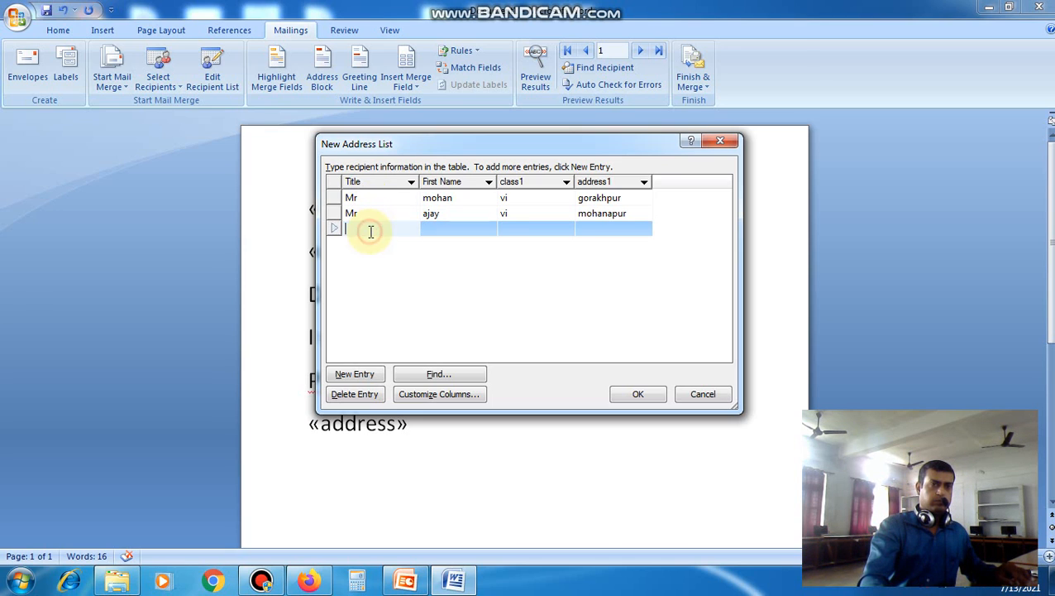
text(M)
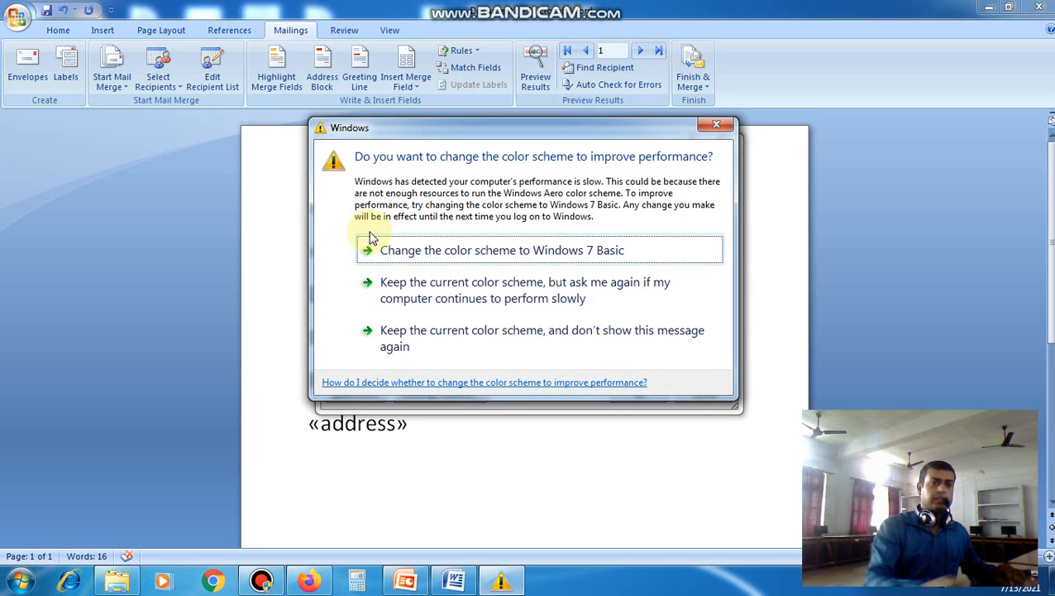
click(716, 124)
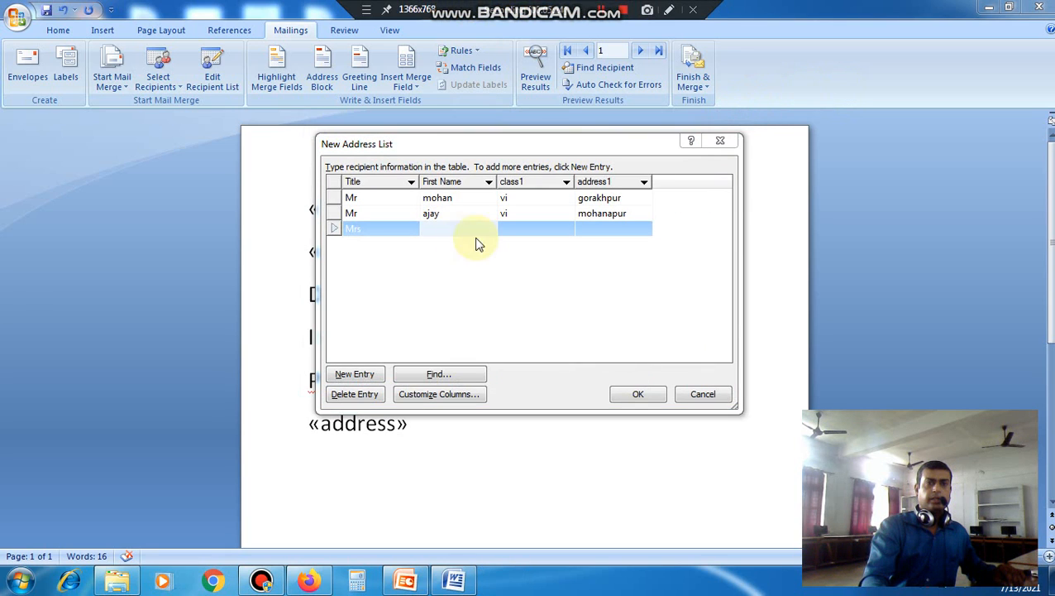
click(453, 228)
text(sunita)
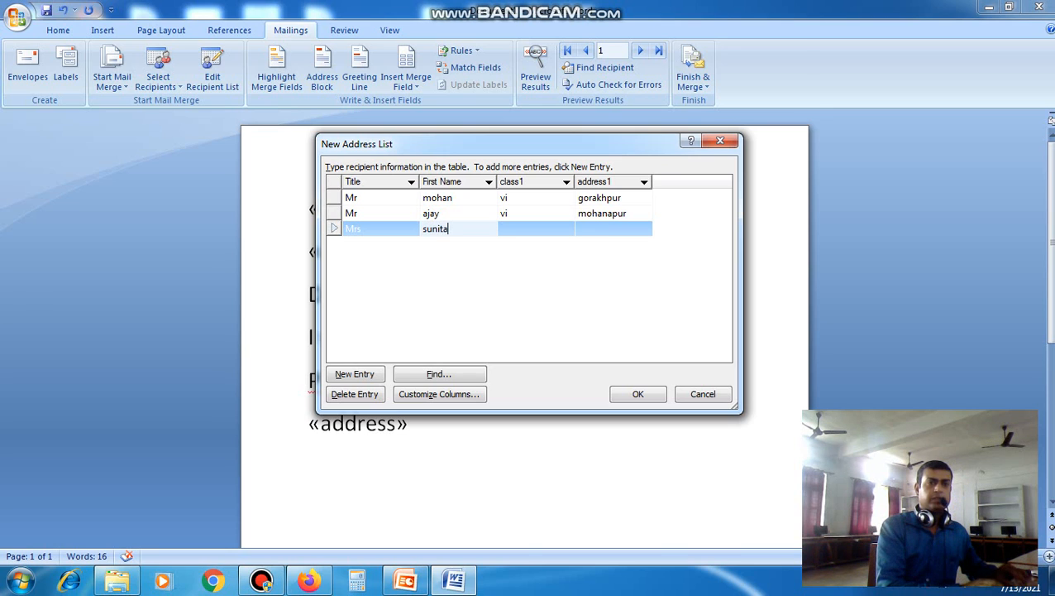
key(Tab)
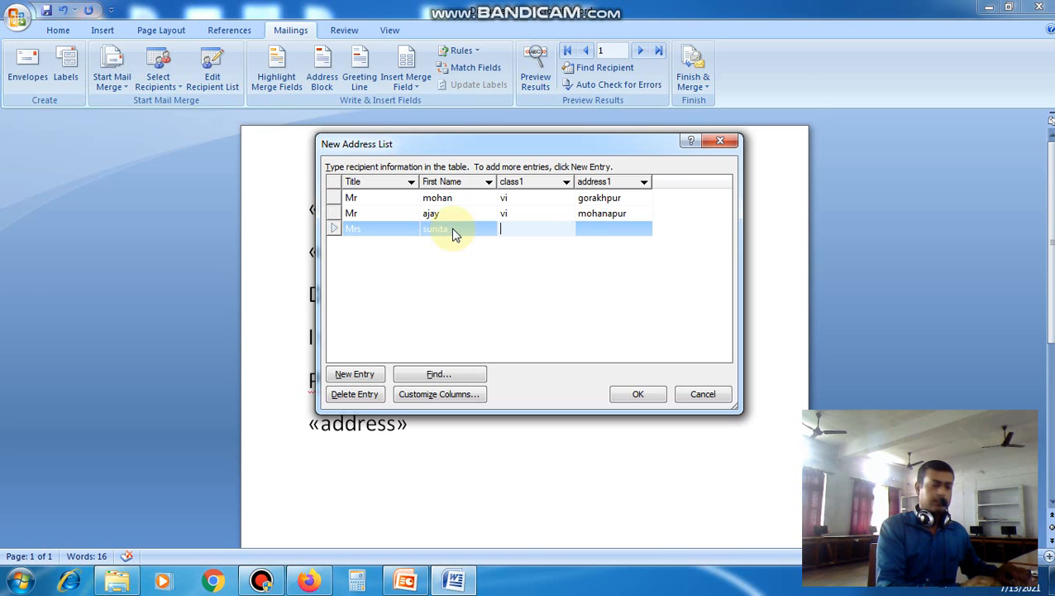
text(vi)
key(Tab)
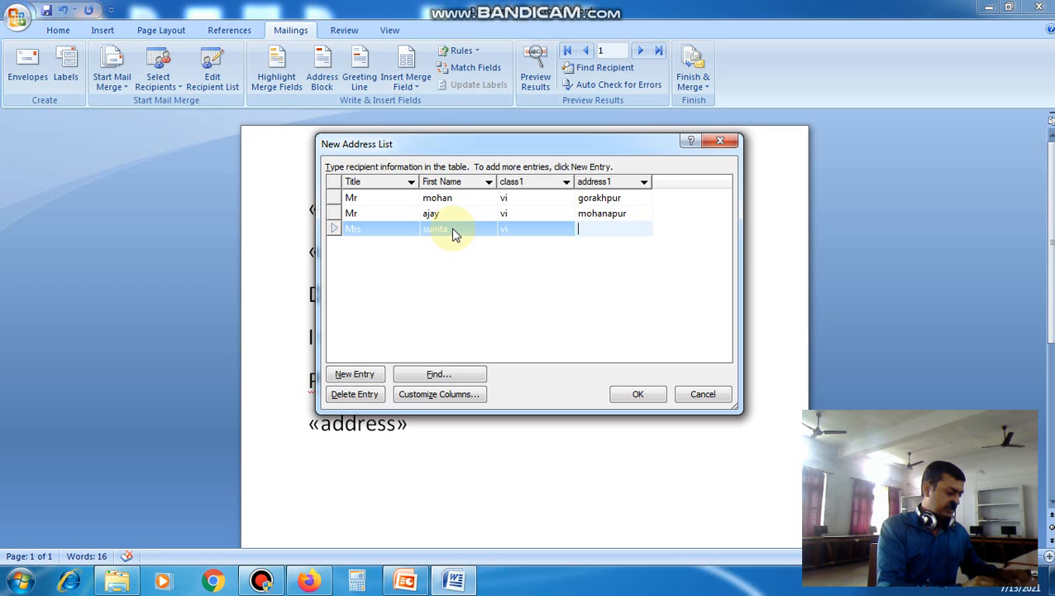
text(delhi)
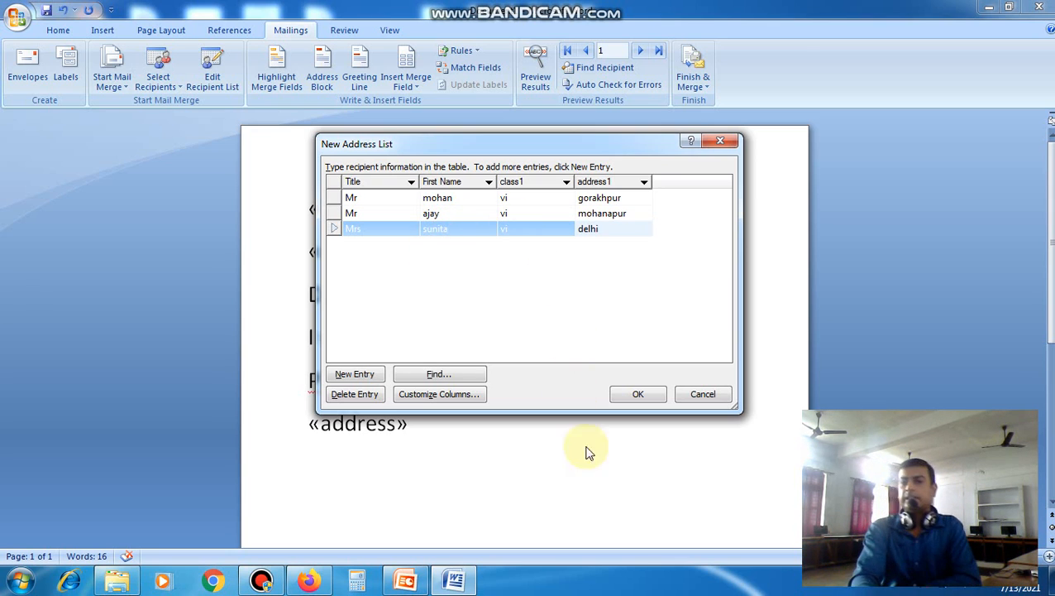
Finish the address list and save it as one1 in the Documents library.
click(631, 395)
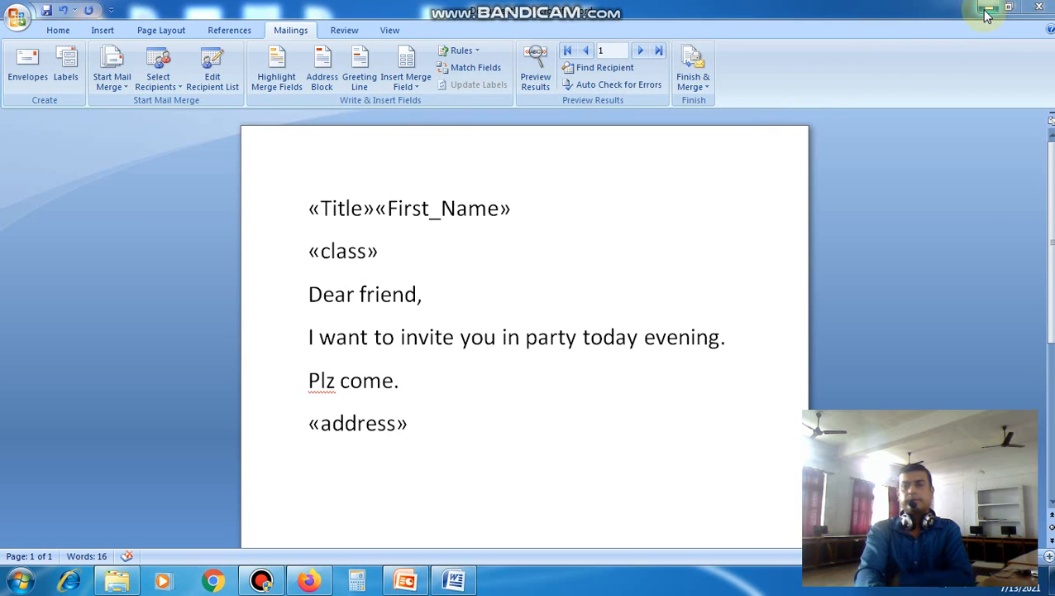
click(455, 582)
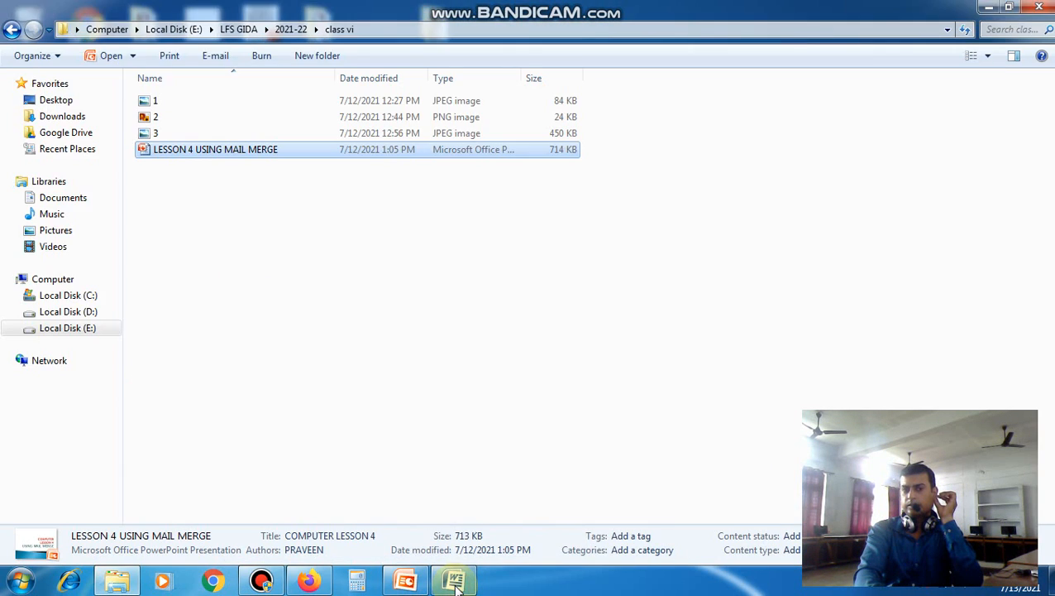
click(455, 581)
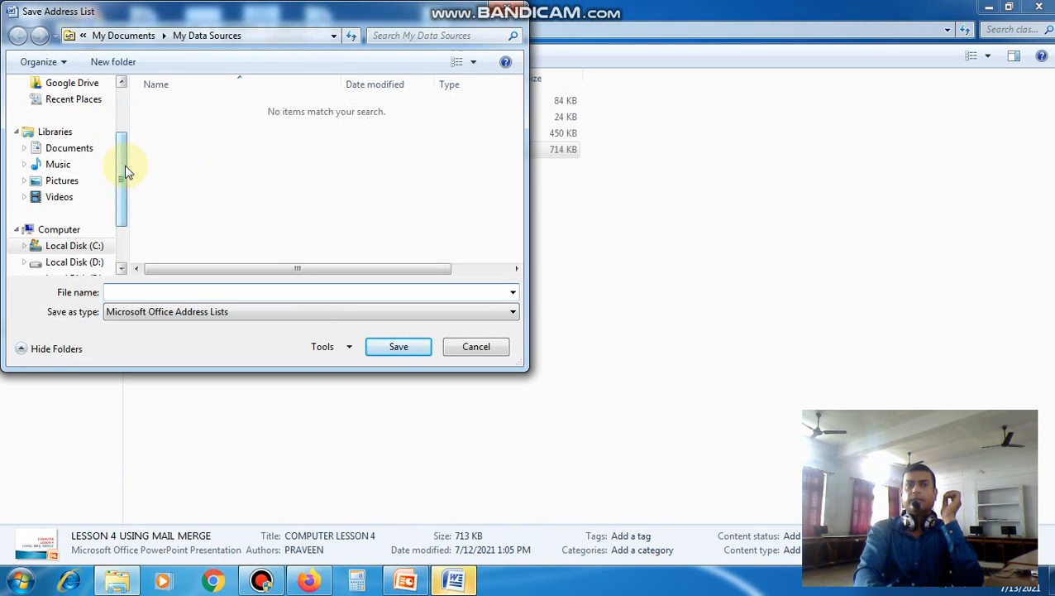
click(91, 147)
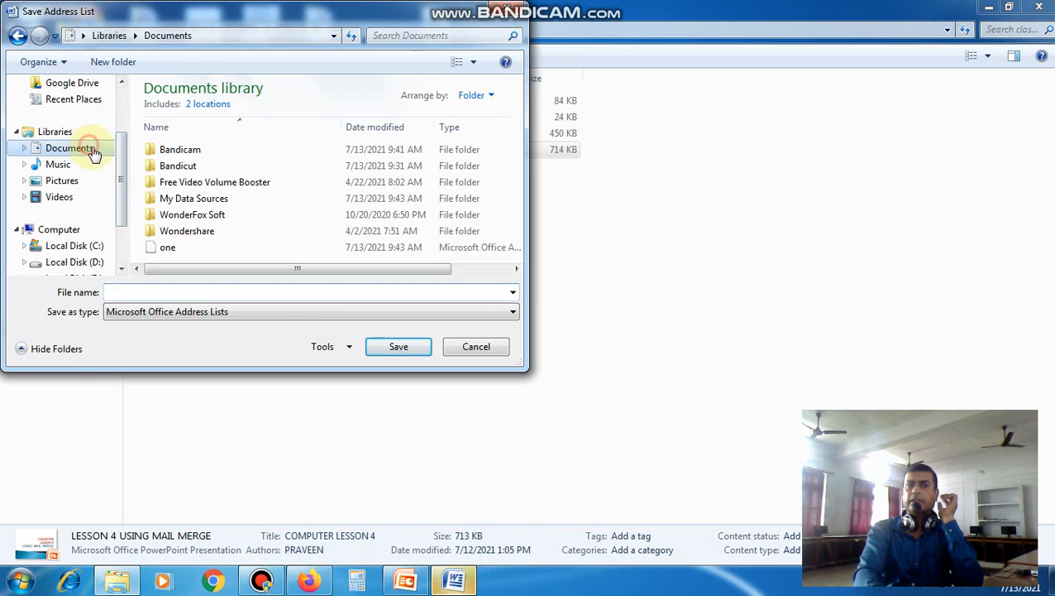
click(153, 292)
text(on)
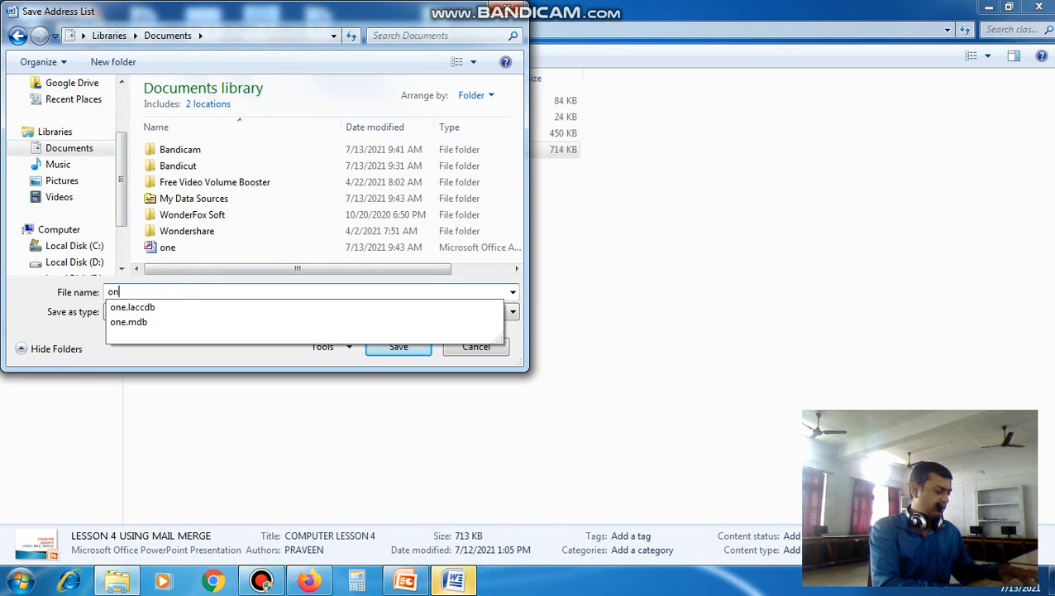
text(e1)
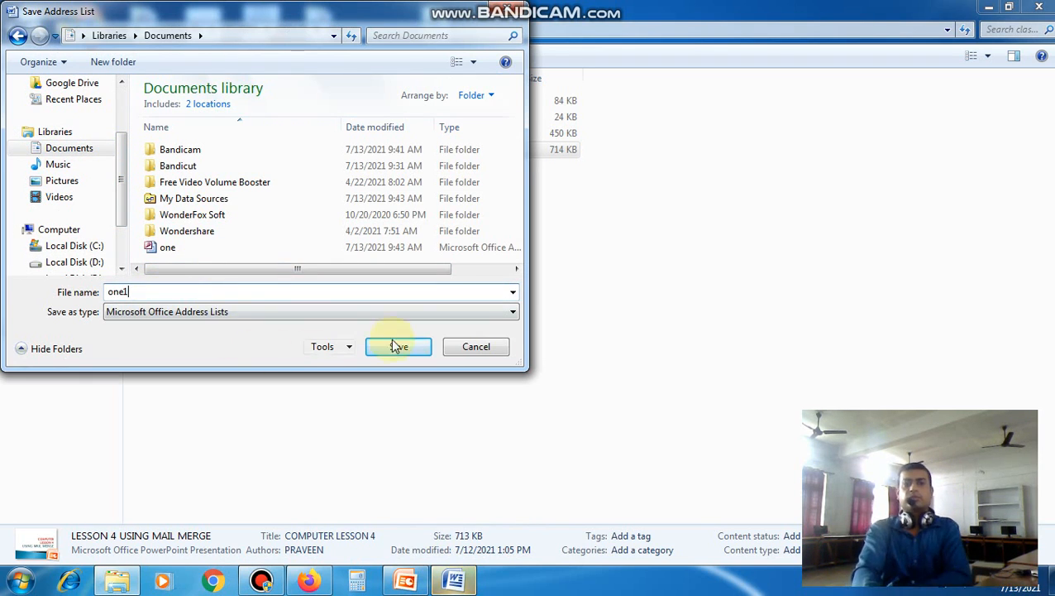
click(398, 346)
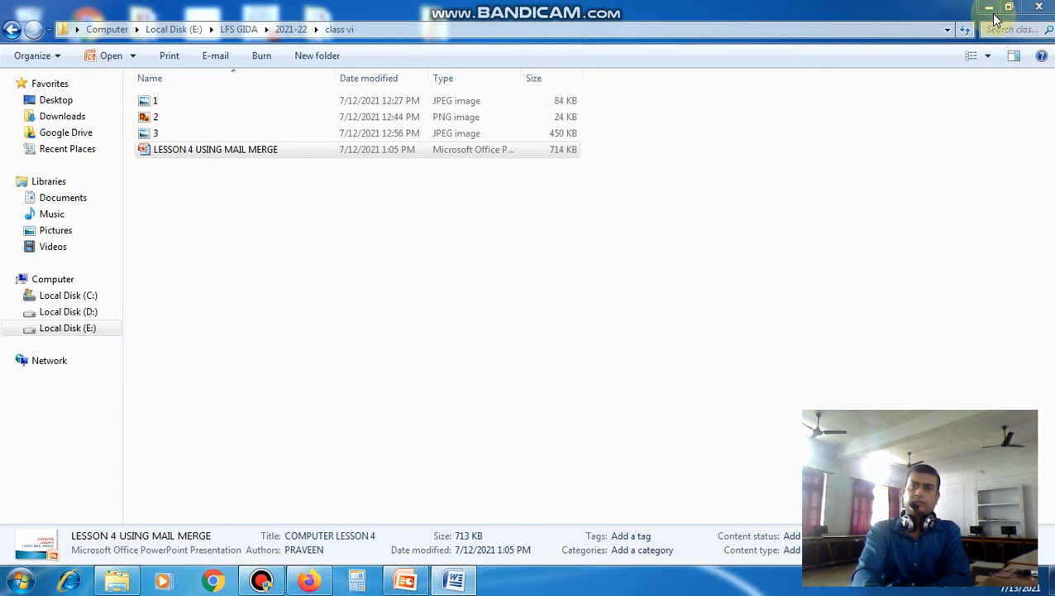
Back in the Word letter, delete the old Title, First_Name, class and address merge fields and add an empty line above "Dear friend,".
click(990, 8)
click(451, 579)
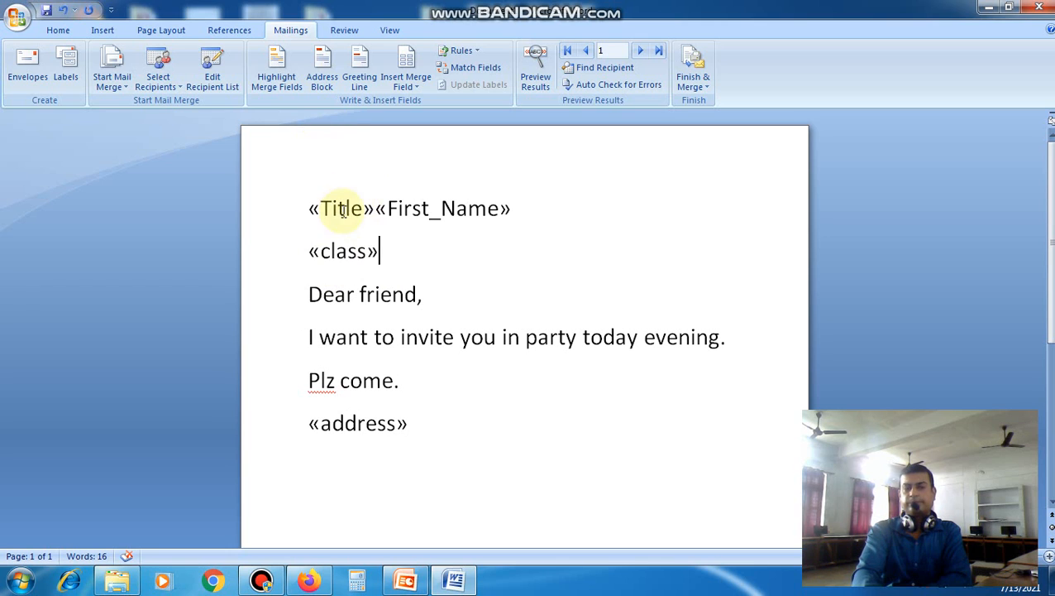
drag(299, 207, 405, 250)
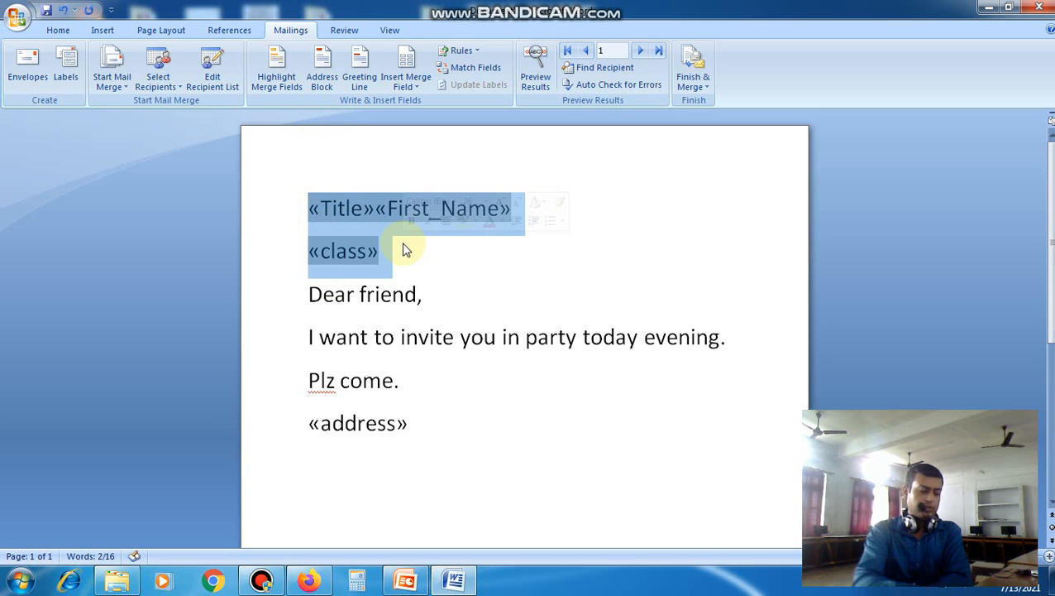
key(Delete)
drag(310, 339, 426, 343)
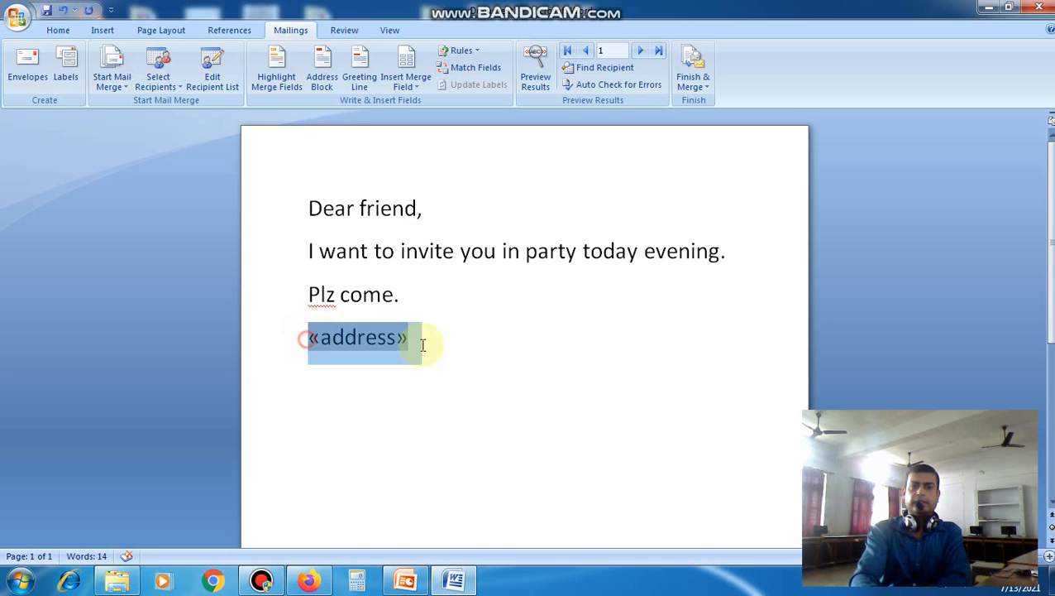
key(Delete)
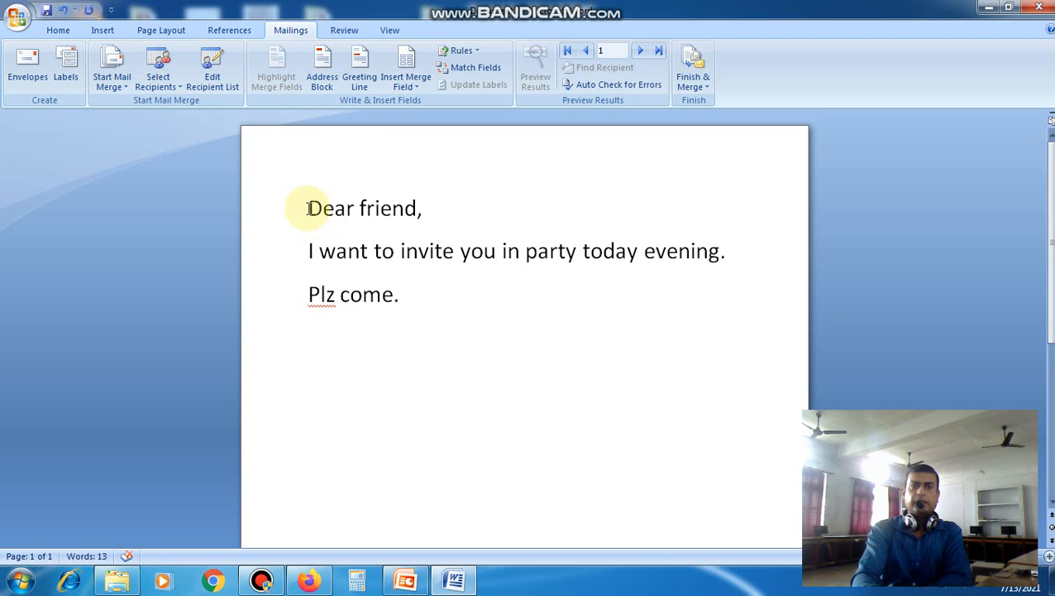
key(Return)
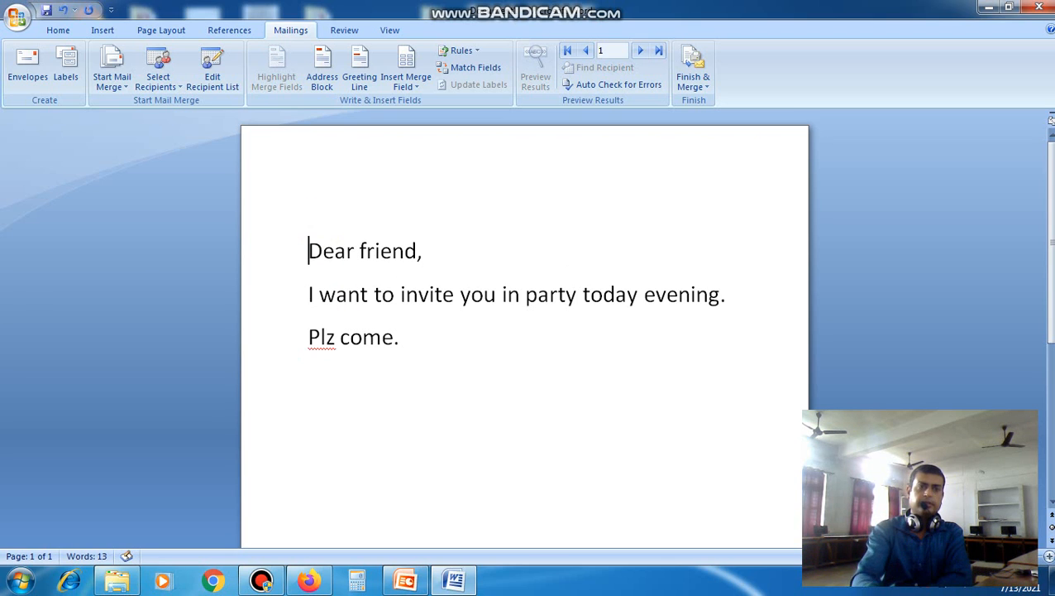
click(308, 212)
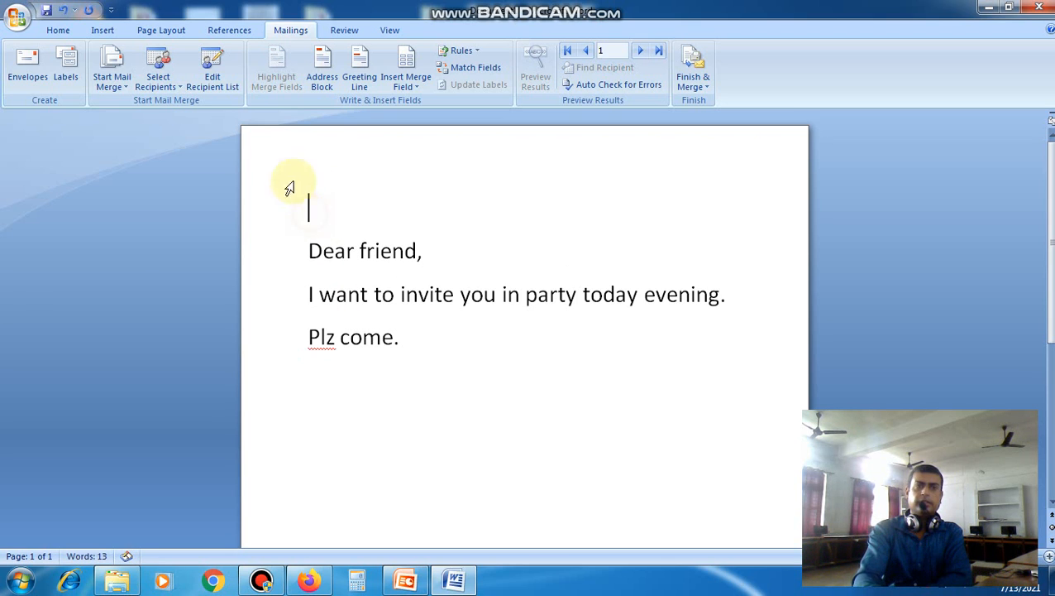
Attach the existing recipient list one1 from the Documents library to the letter.
click(158, 81)
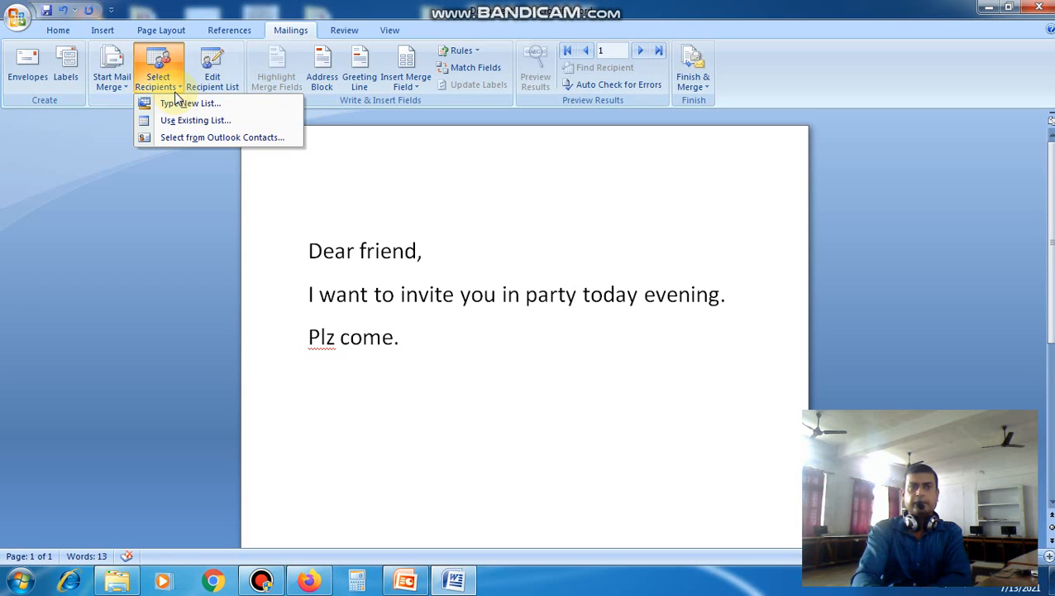
click(209, 121)
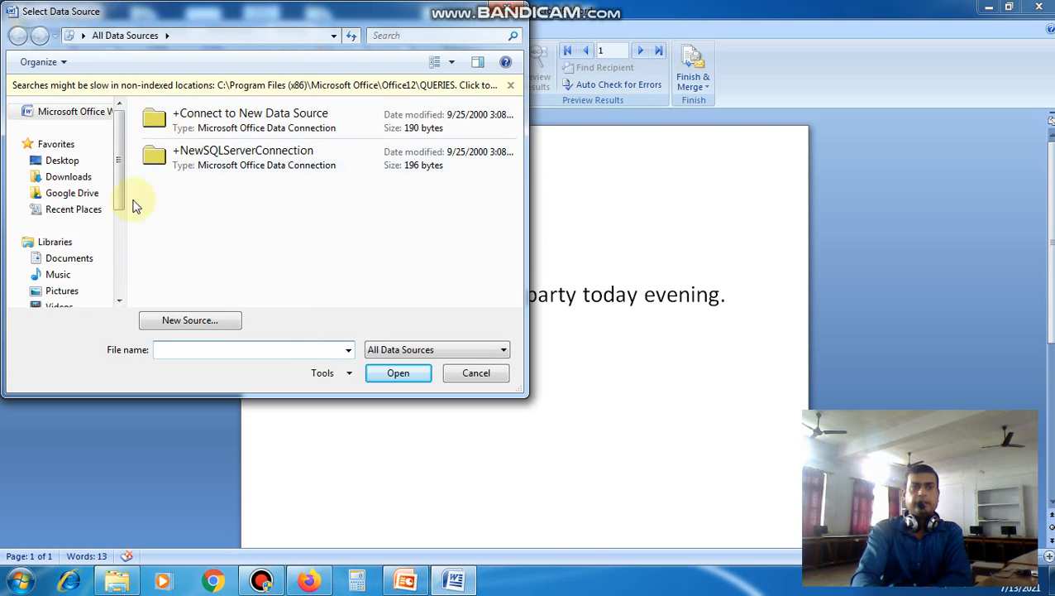
click(69, 259)
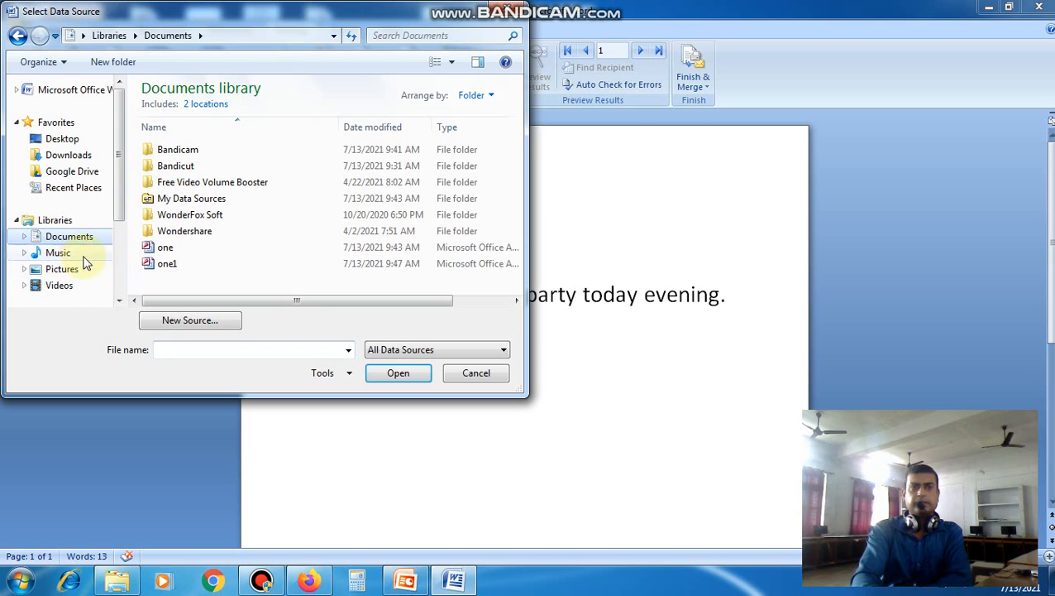
click(172, 263)
click(398, 376)
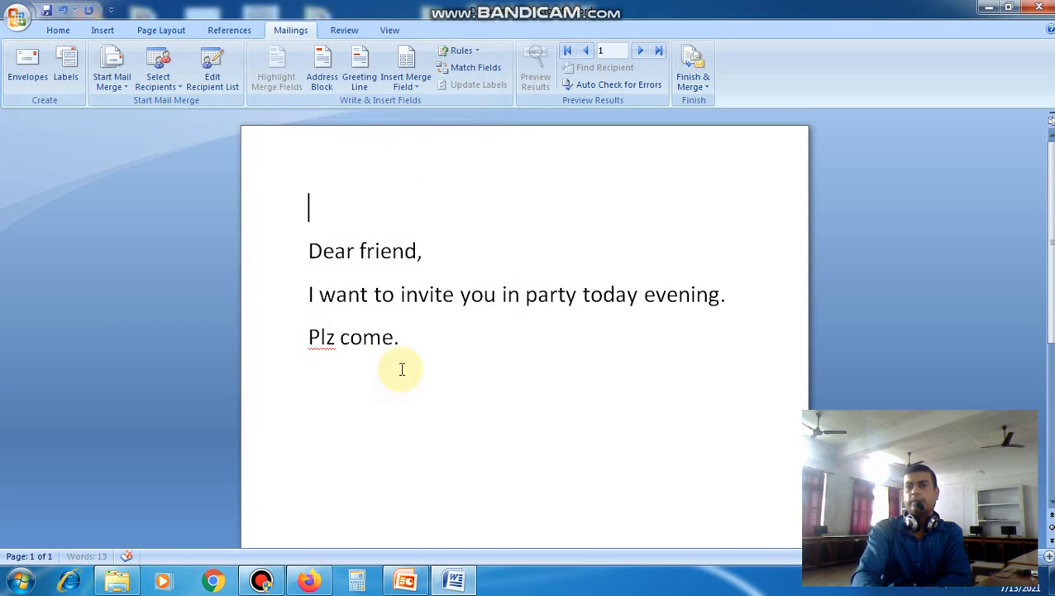
Insert the Title and First_Name merge fields on the empty line above "Dear friend,".
click(413, 88)
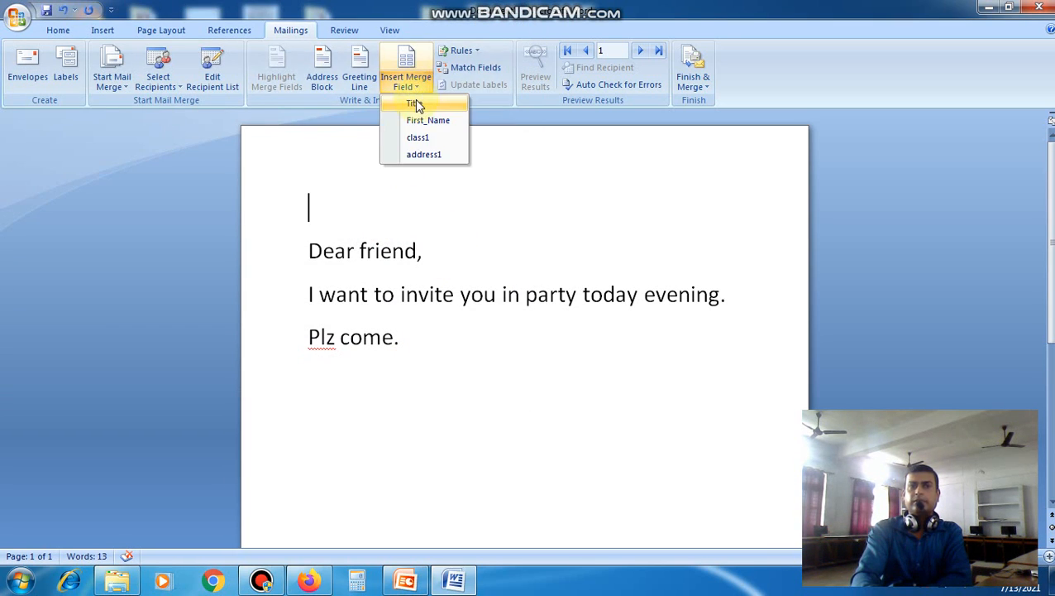
click(416, 102)
click(406, 83)
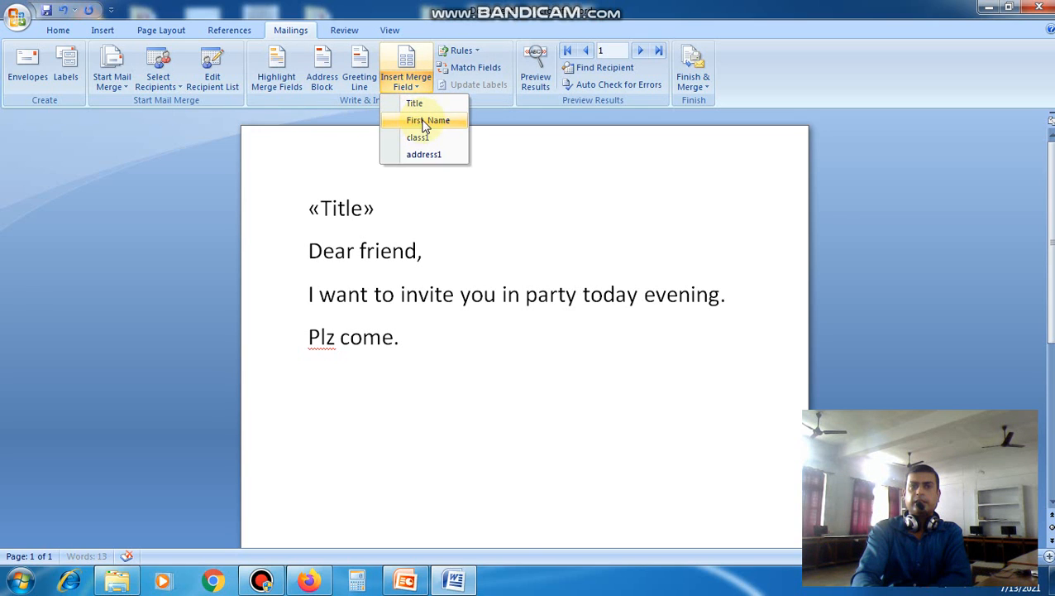
click(428, 120)
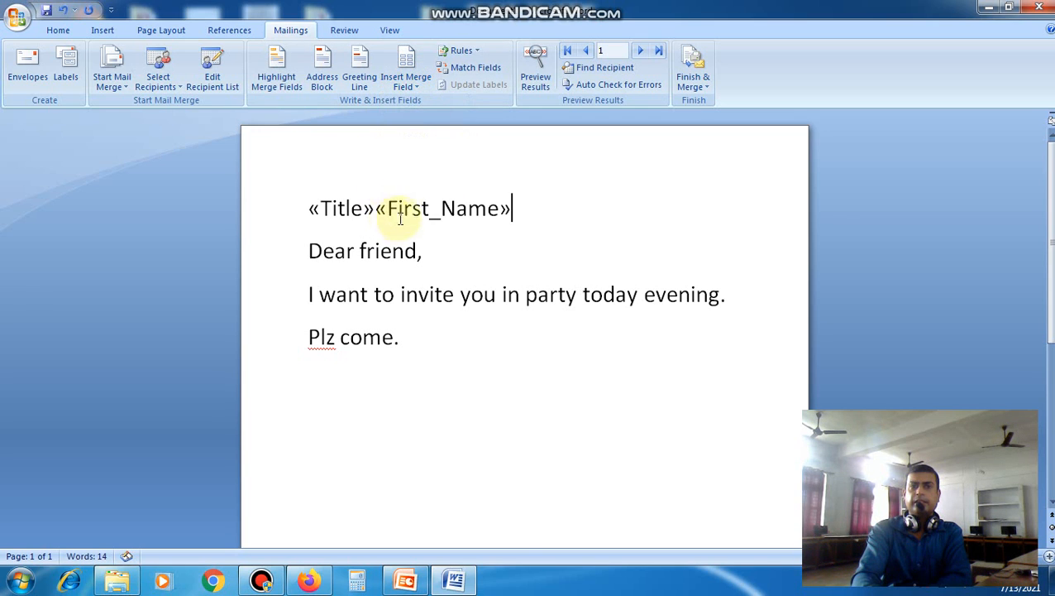
Insert the class1 merge field on a new line under the name and address1 on a new line below "Plz come.".
key(Return)
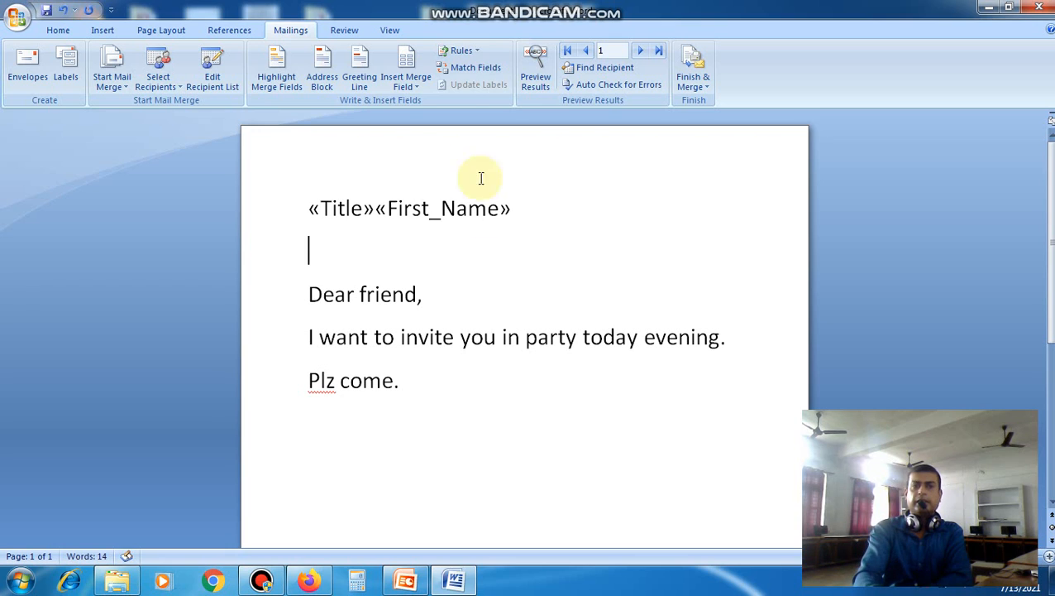
click(405, 83)
click(416, 134)
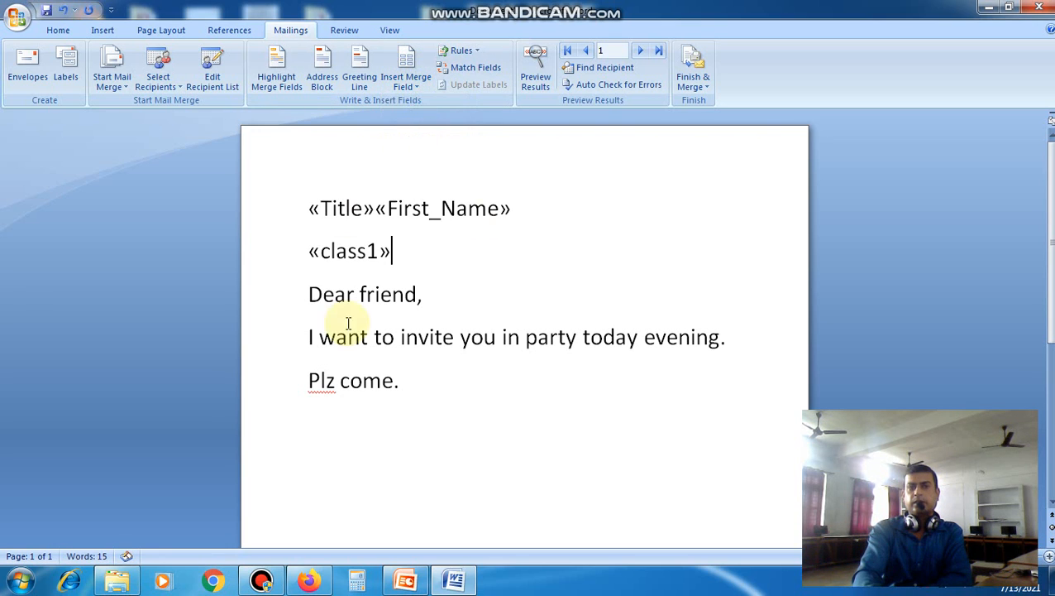
key(Return)
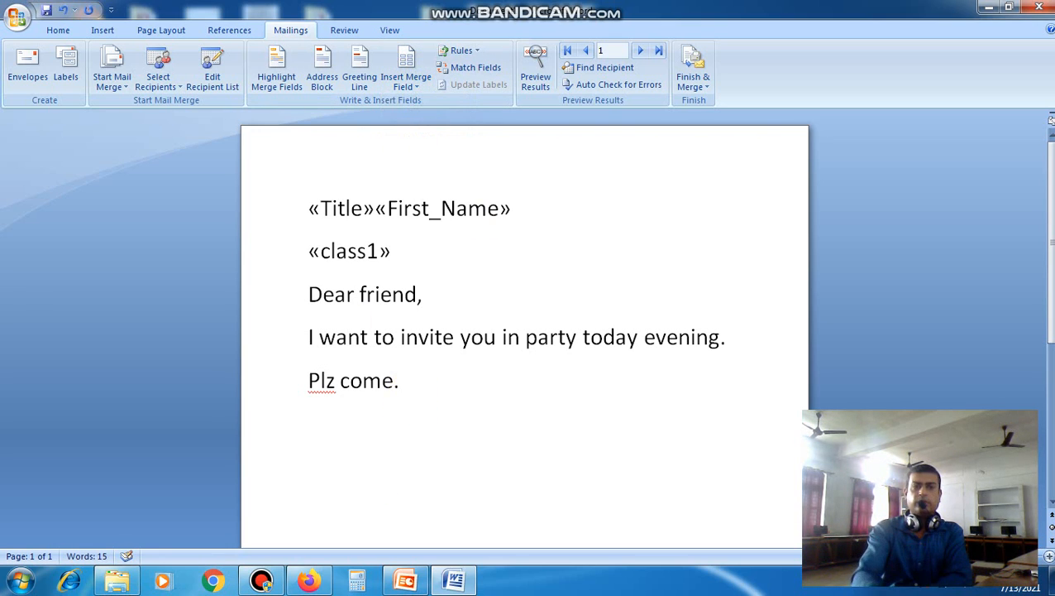
click(419, 86)
click(424, 155)
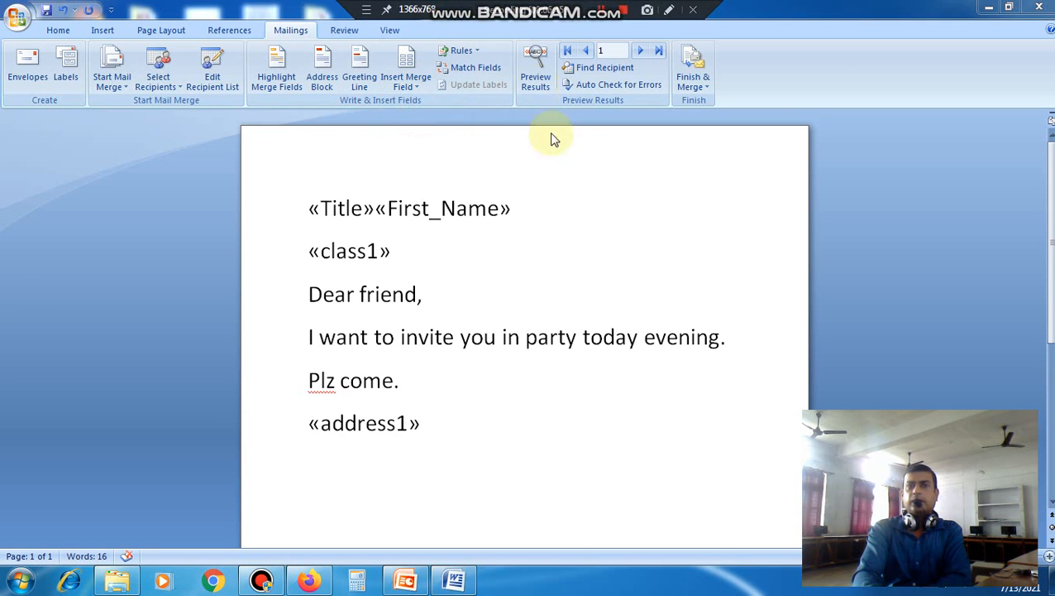
Preview the merged letters, stepping forward and back through all three recipients and ending on the first record.
click(538, 78)
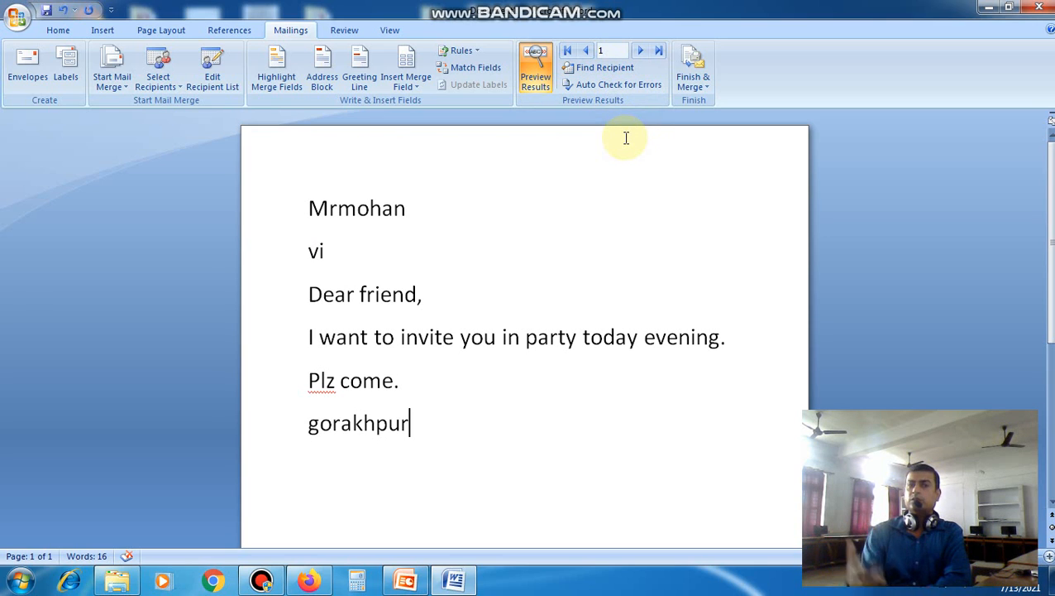
click(639, 51)
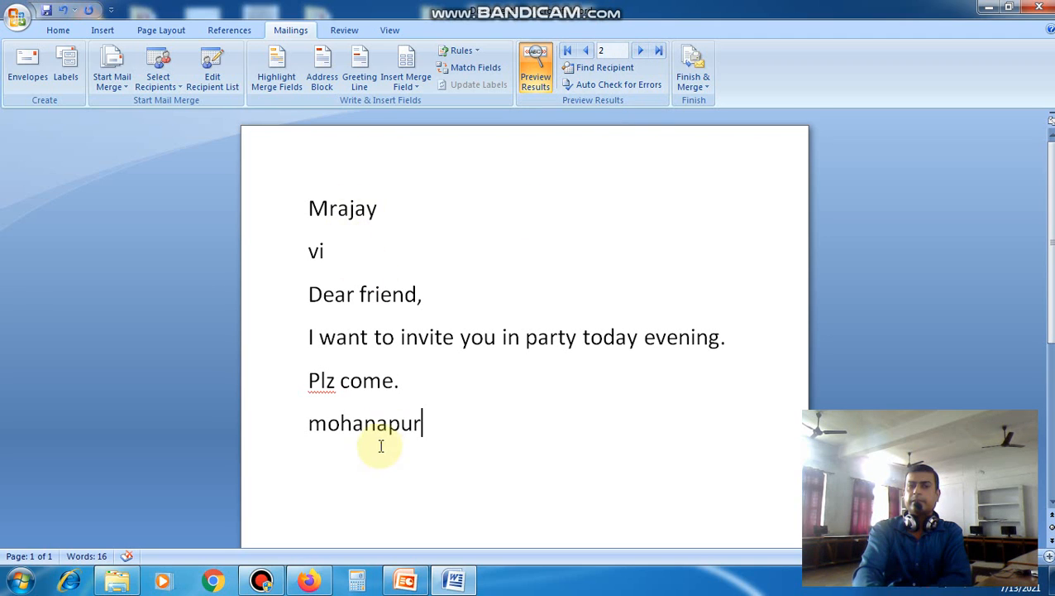
click(640, 51)
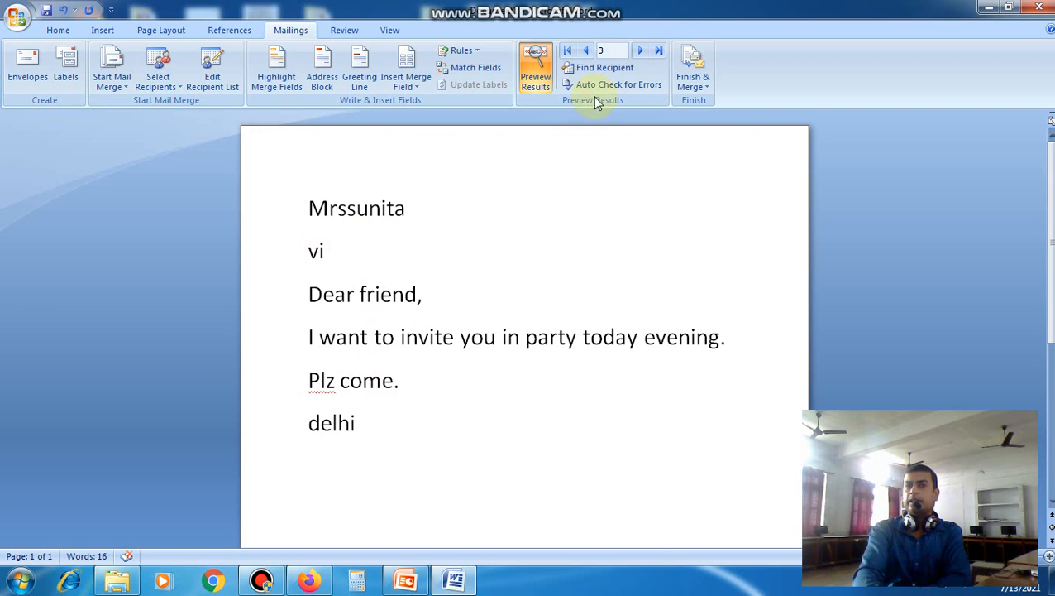
click(587, 53)
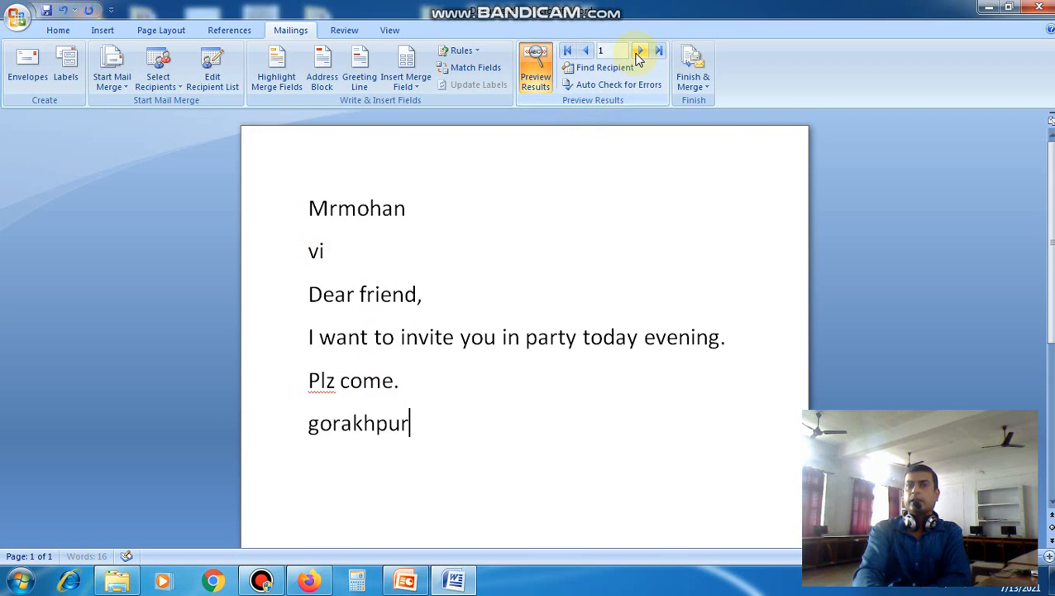
click(638, 53)
click(590, 52)
click(588, 52)
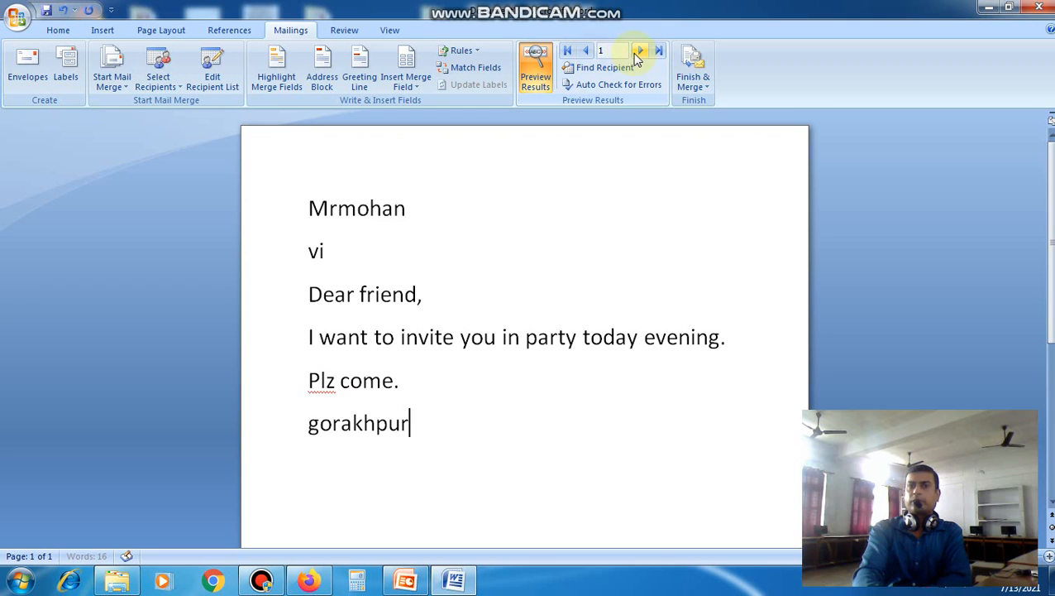
click(636, 52)
click(638, 54)
double_click(591, 54)
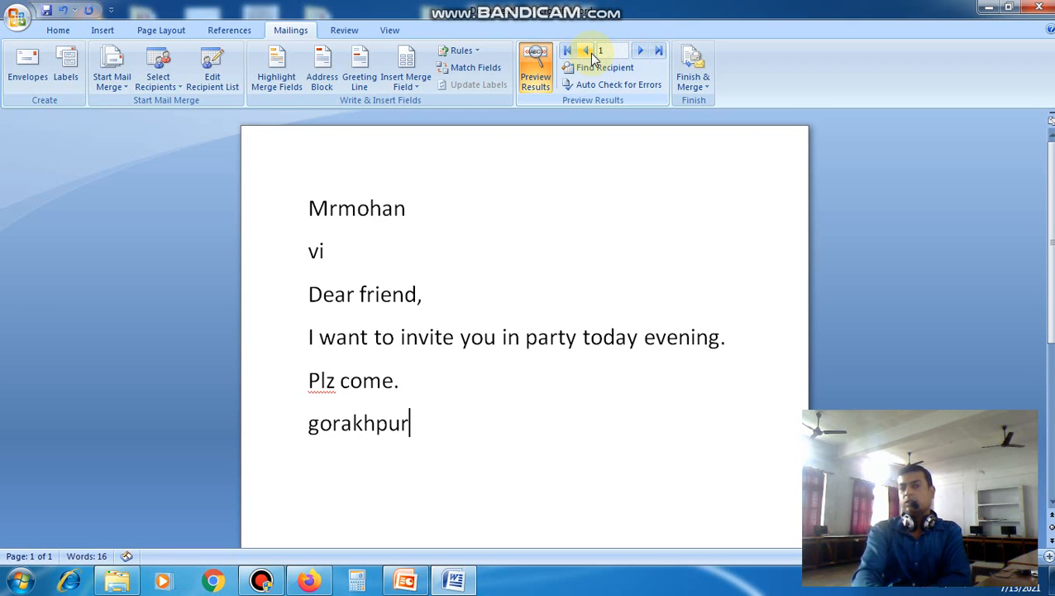